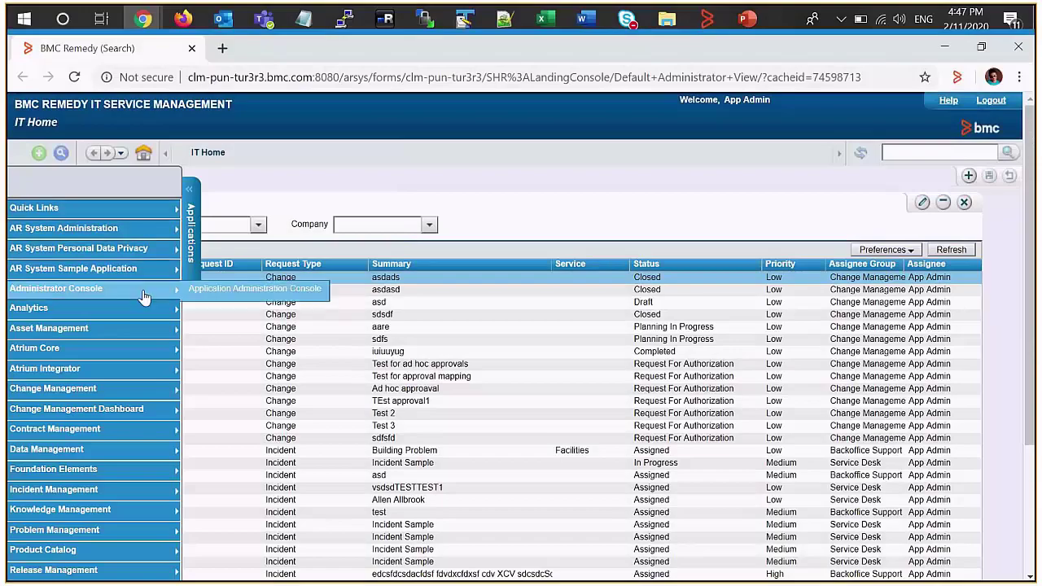
Launch the Application Administration Console from the Administrator Console entry in the Applications panel.
left_click(210, 295)
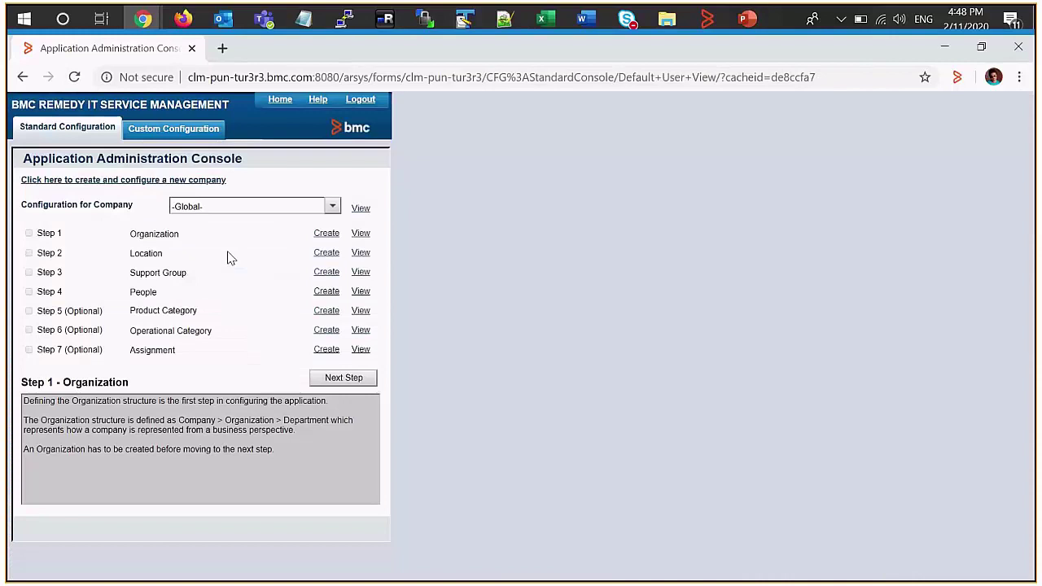
Open Approval Process Configuration under Custom Configuration > Foundation > Advanced Options.
left_click(174, 127)
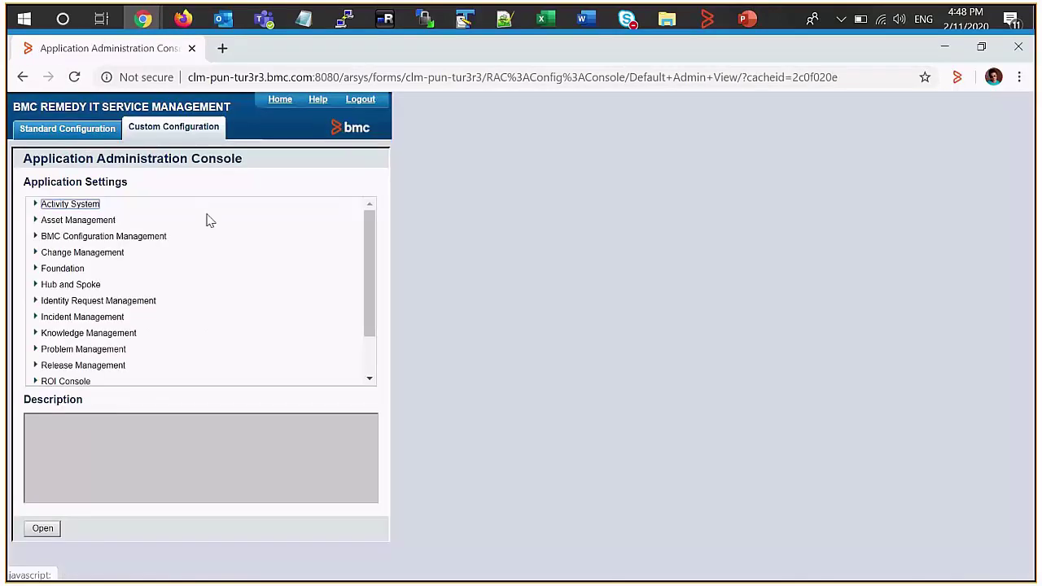
left_click(34, 268)
left_click(51, 284)
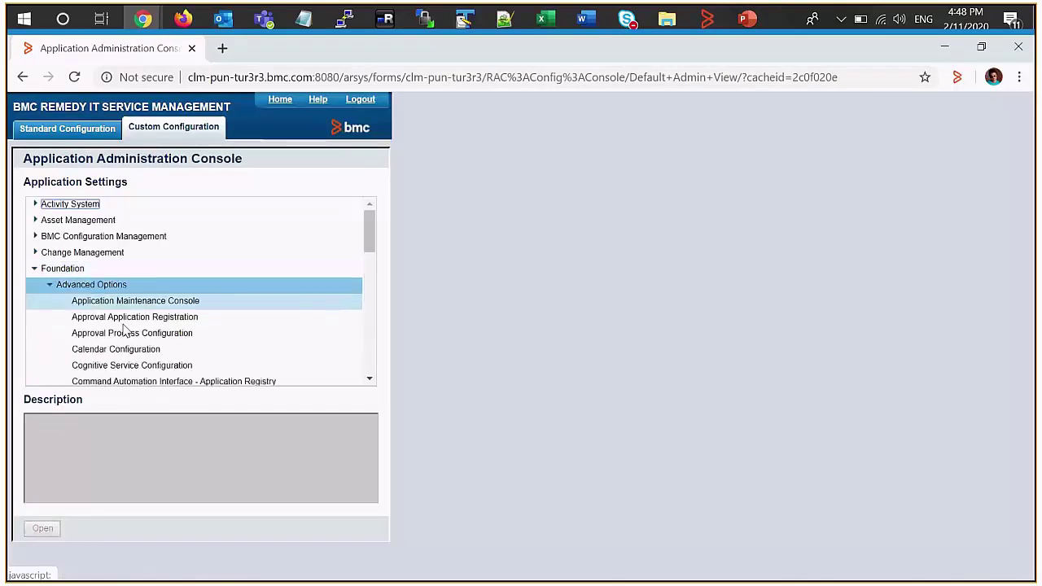
double_click(134, 334)
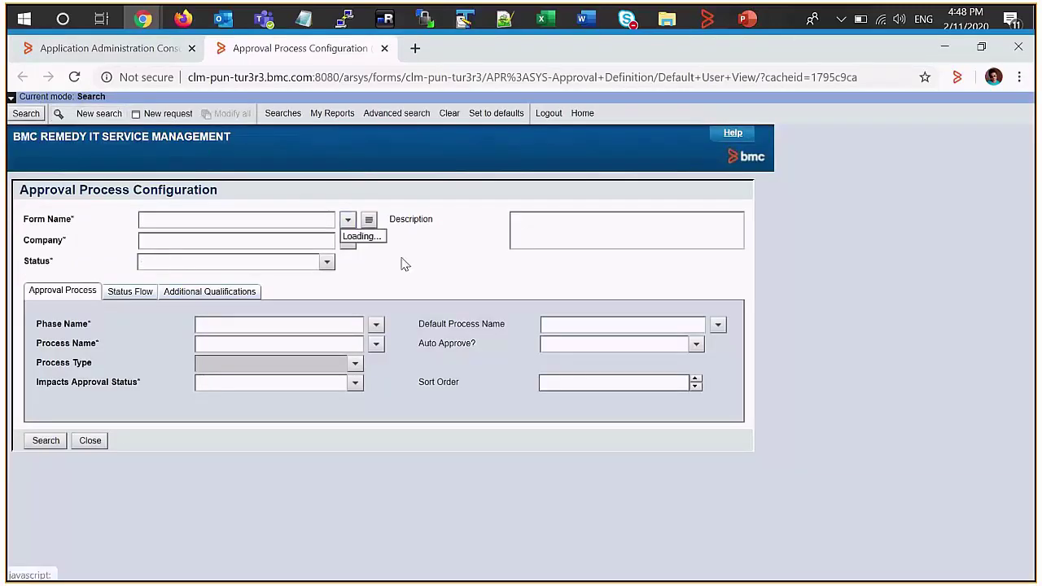
Search approval processes for CHG:Infrastructure Change and view the Review phase's status flow.
left_click(399, 248)
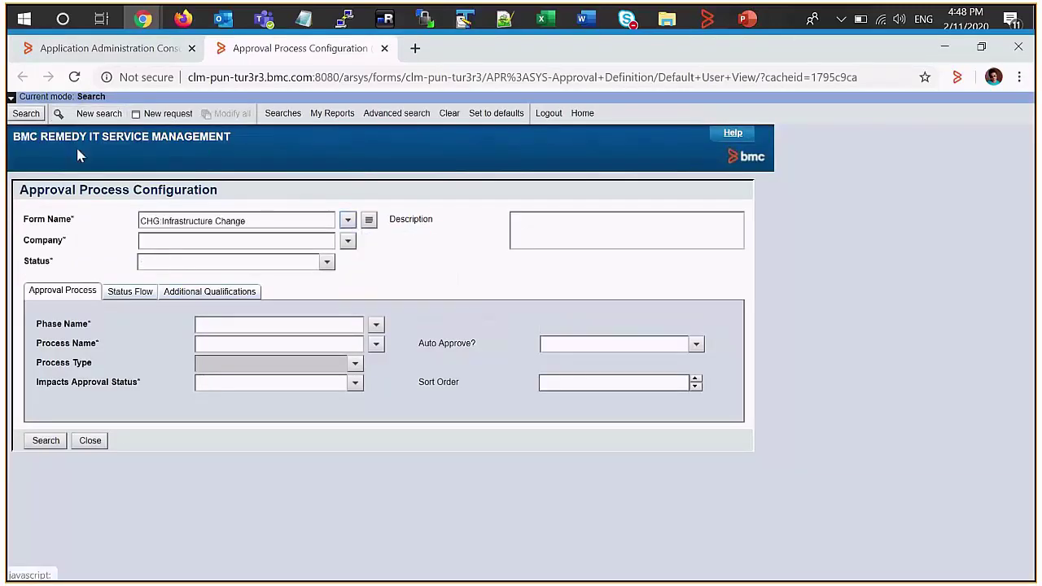
left_click(60, 115)
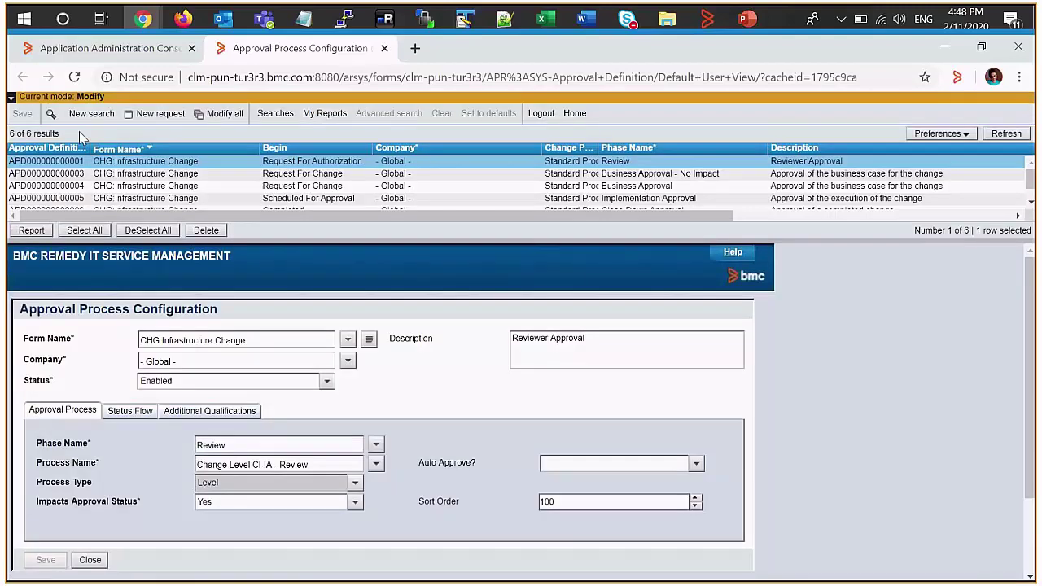
left_click_drag(847, 241, 847, 272)
left_click_drag(298, 493, 150, 456)
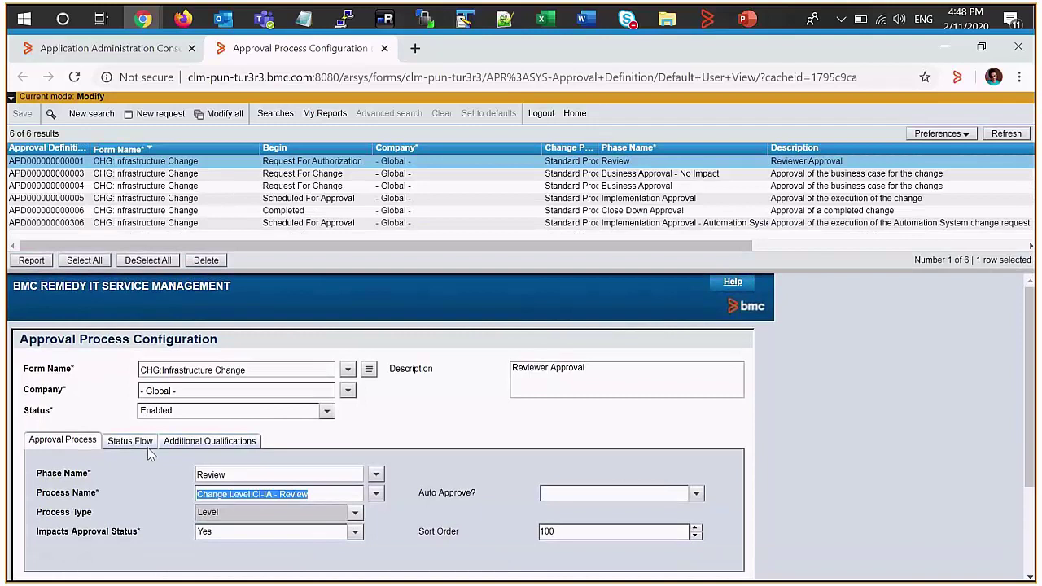
left_click(139, 442)
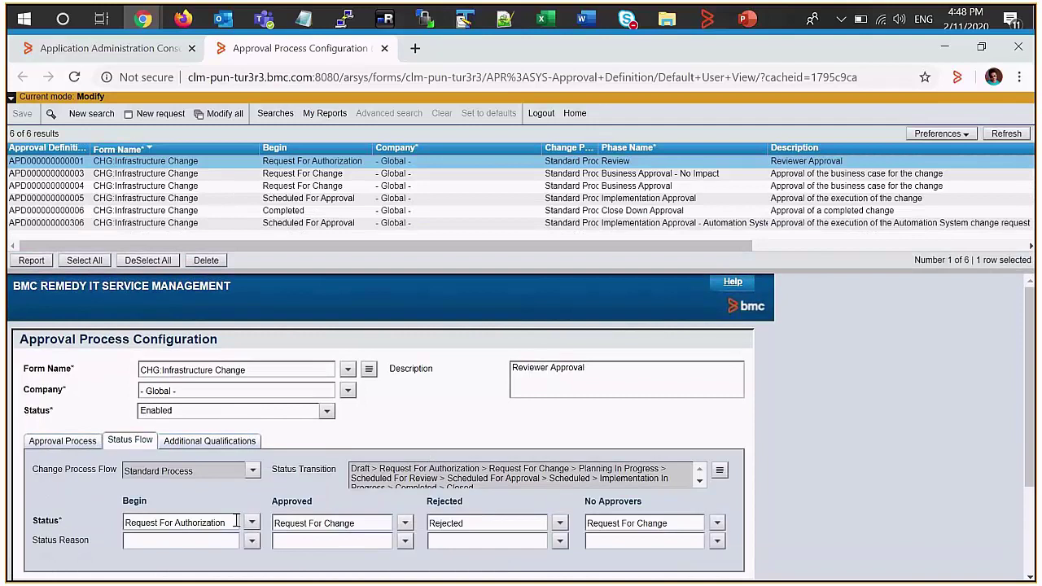
Open the Change Management > Approval > Approval Mappings form.
left_click(144, 54)
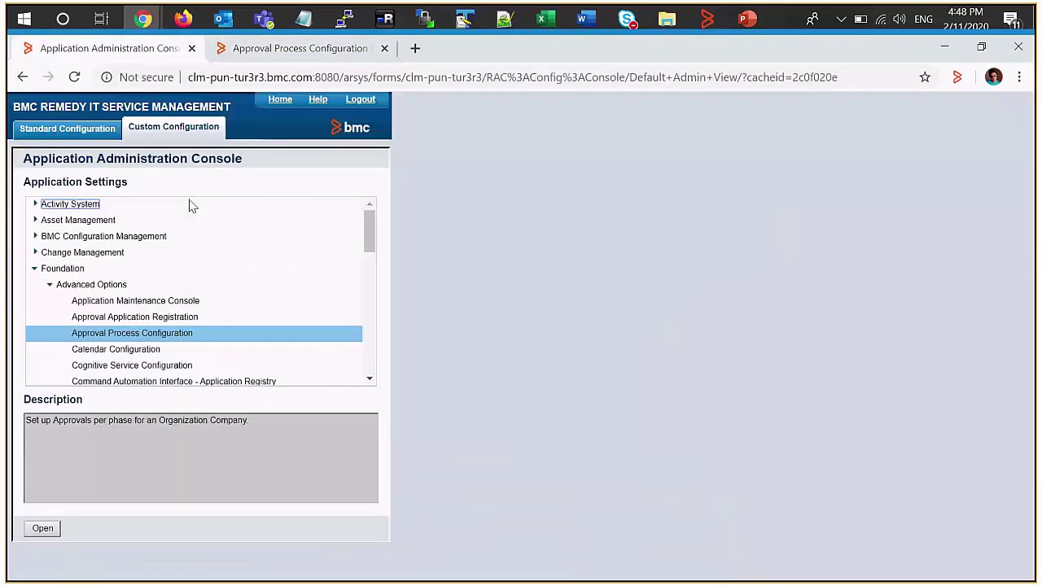
left_click(42, 257)
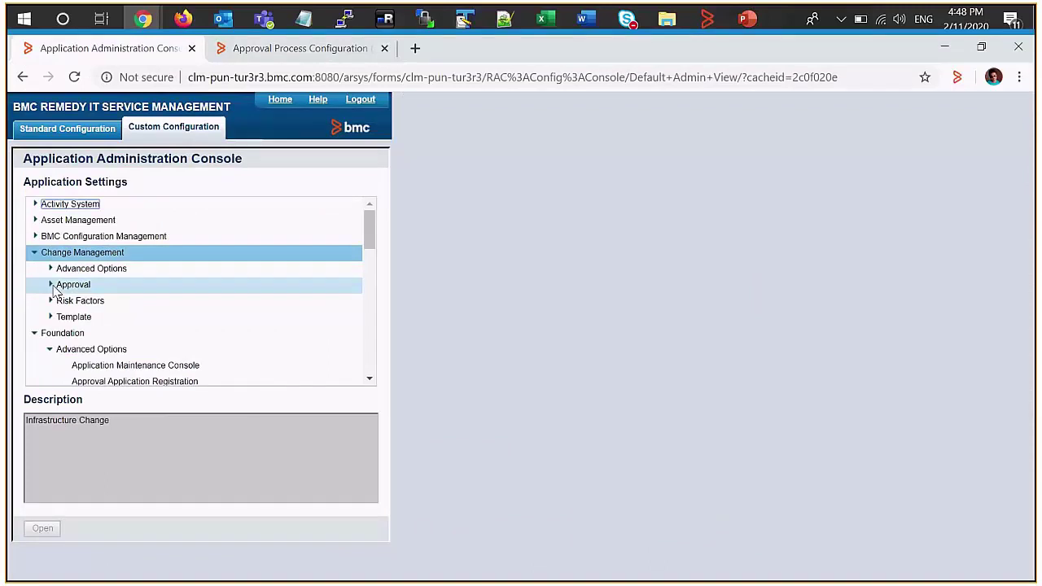
left_click(50, 284)
left_click(113, 303)
double_click(113, 303)
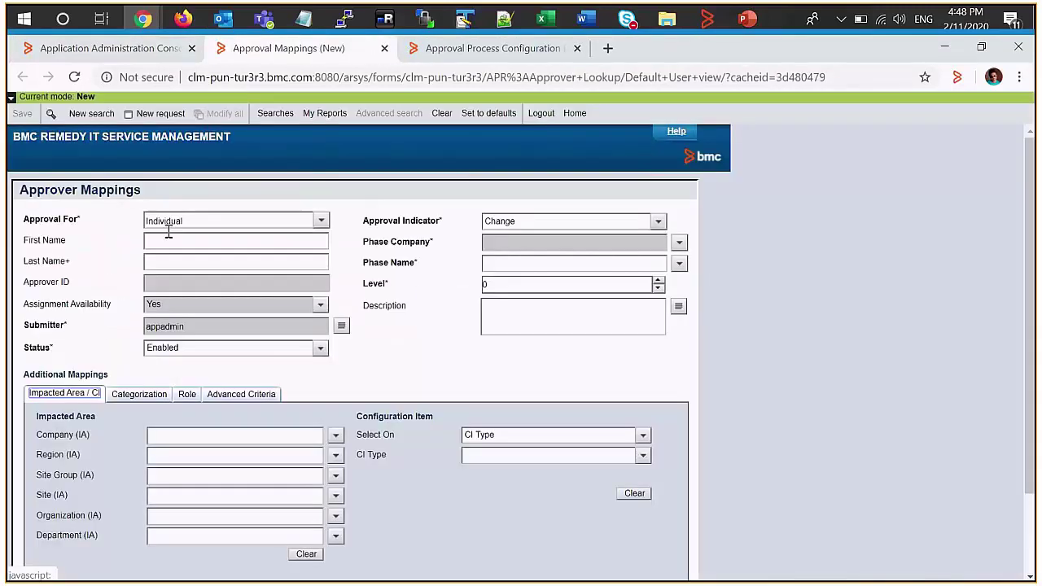
Search mappings with Approval Indicator Change and inspect the individual and Backoffice Support group results.
left_click(91, 113)
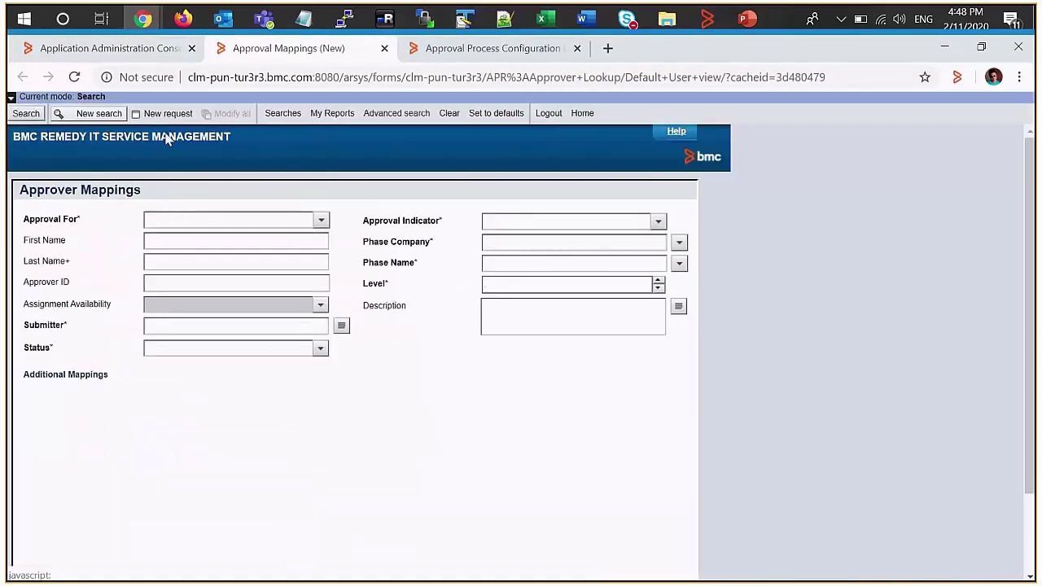
left_click(586, 221)
left_click(518, 239)
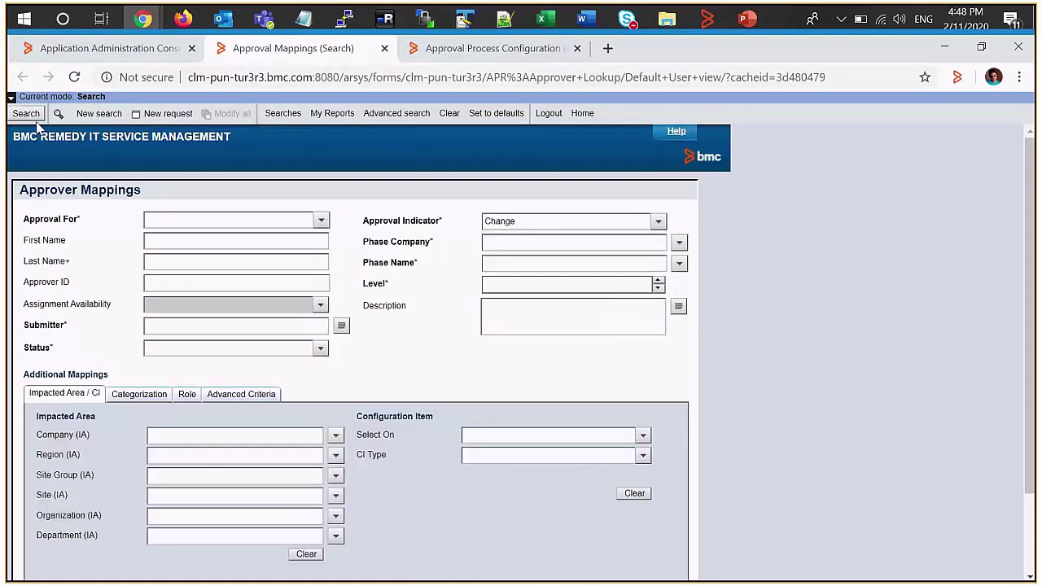
left_click(31, 114)
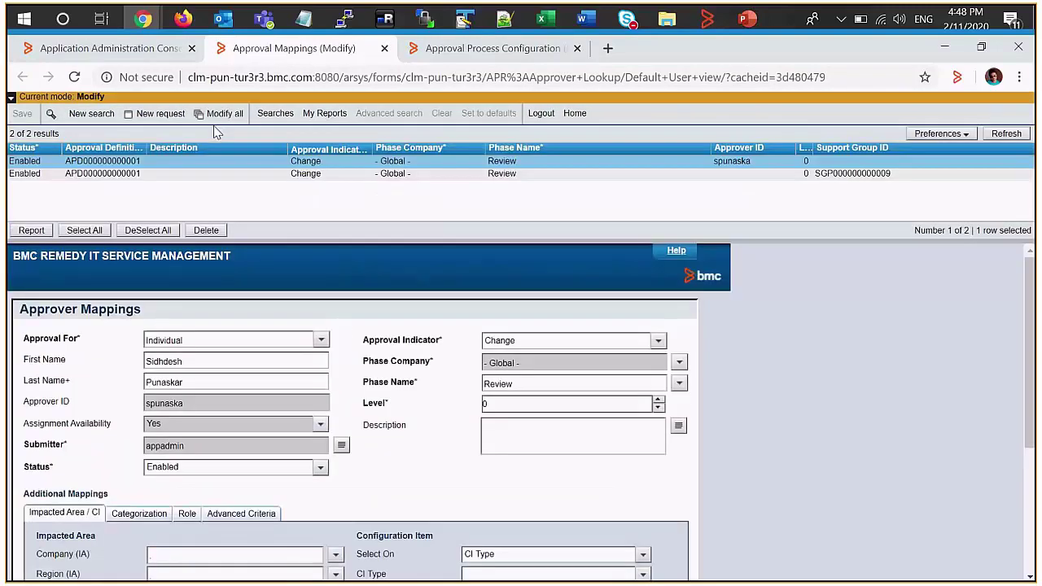
double_click(200, 399)
left_click(392, 175)
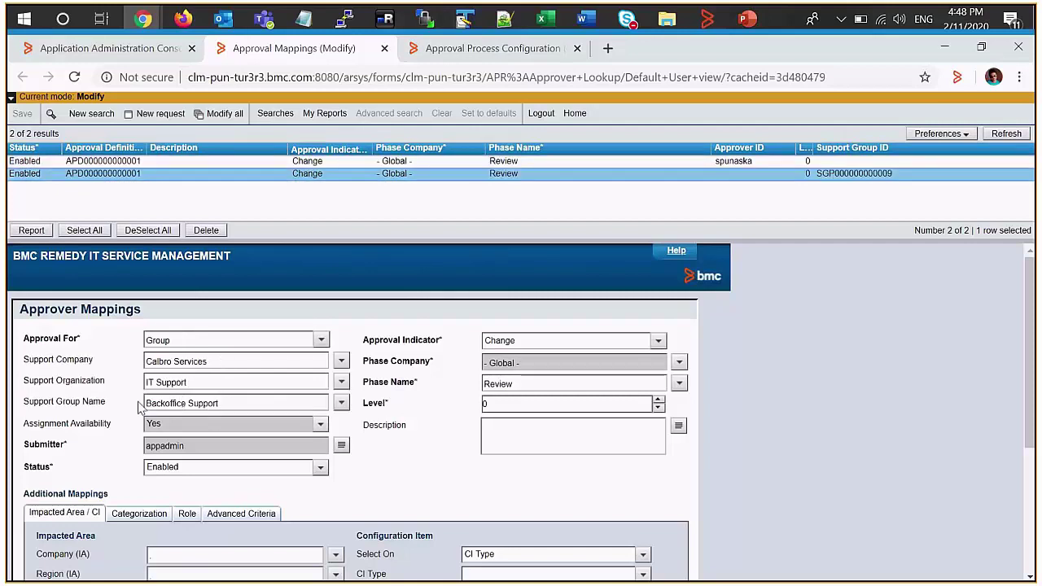
Open the Support Groups form under Foundation > Organizational Structures.
left_click(112, 61)
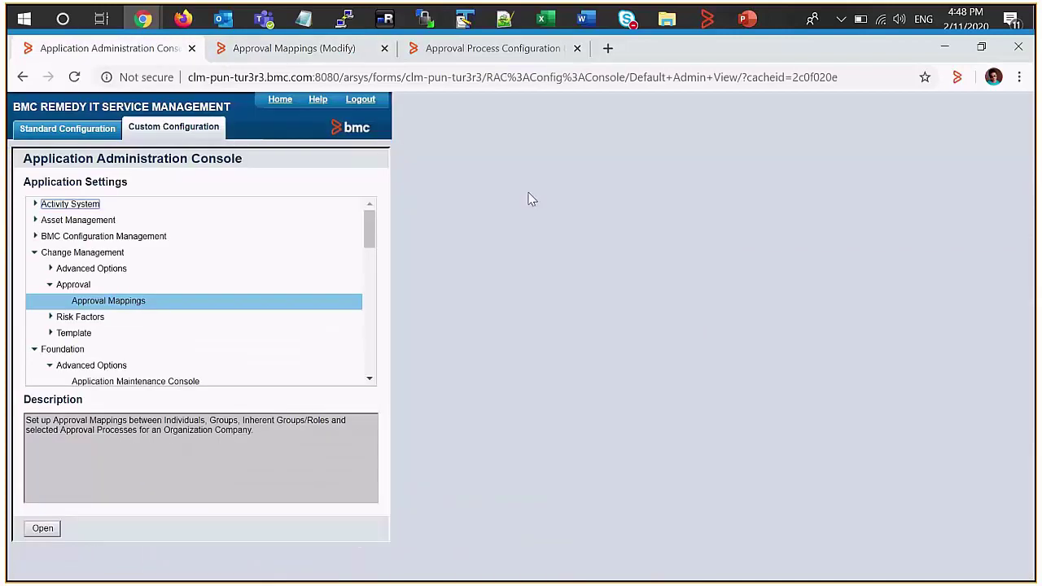
scroll(86, 339, "down", 5)
scroll(94, 340, "down", 3)
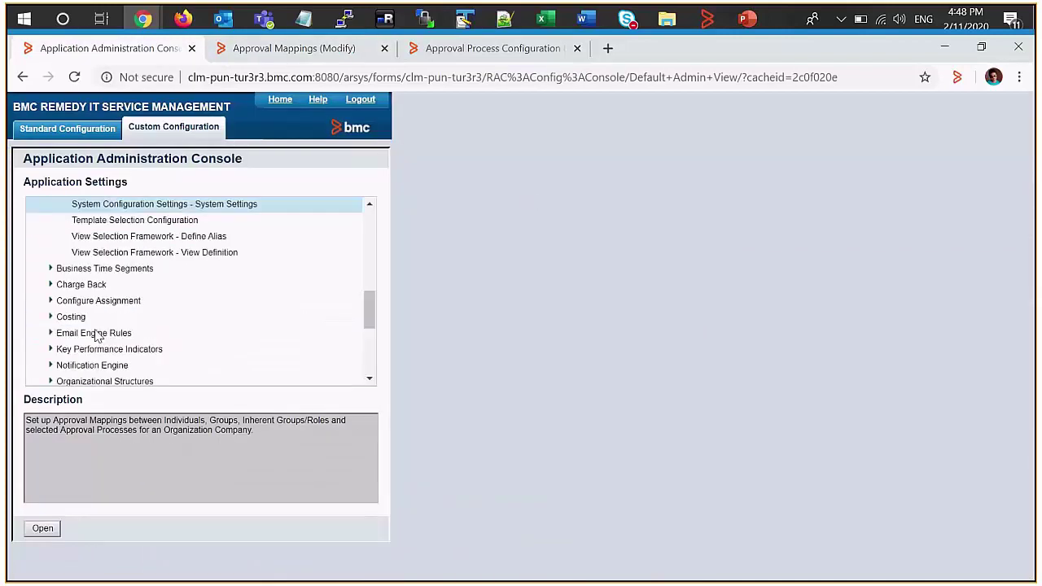
scroll(96, 336, "up", 1)
scroll(140, 293, "down", 1)
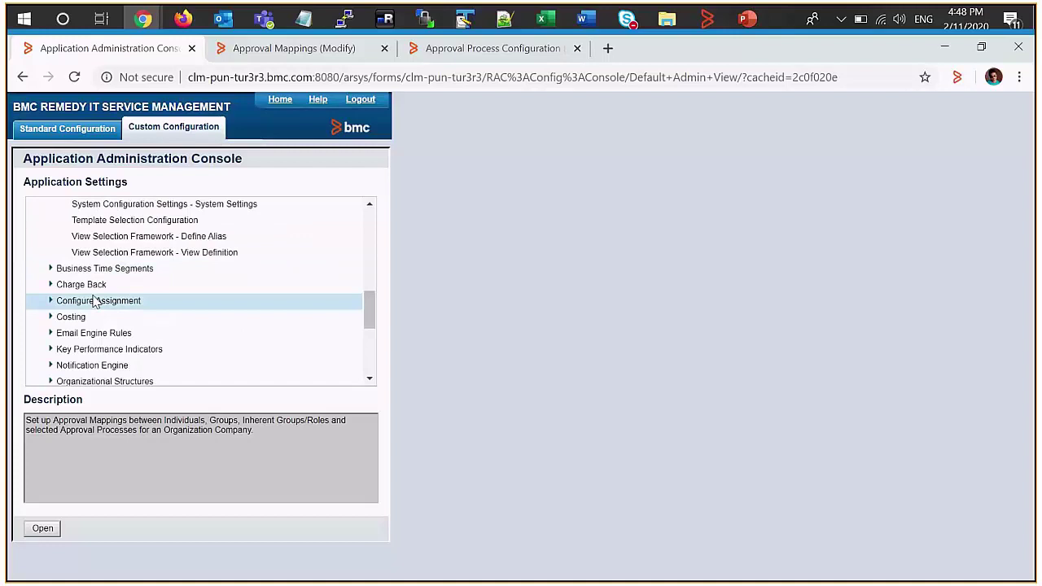
scroll(93, 310, "down", 3)
left_click(104, 222)
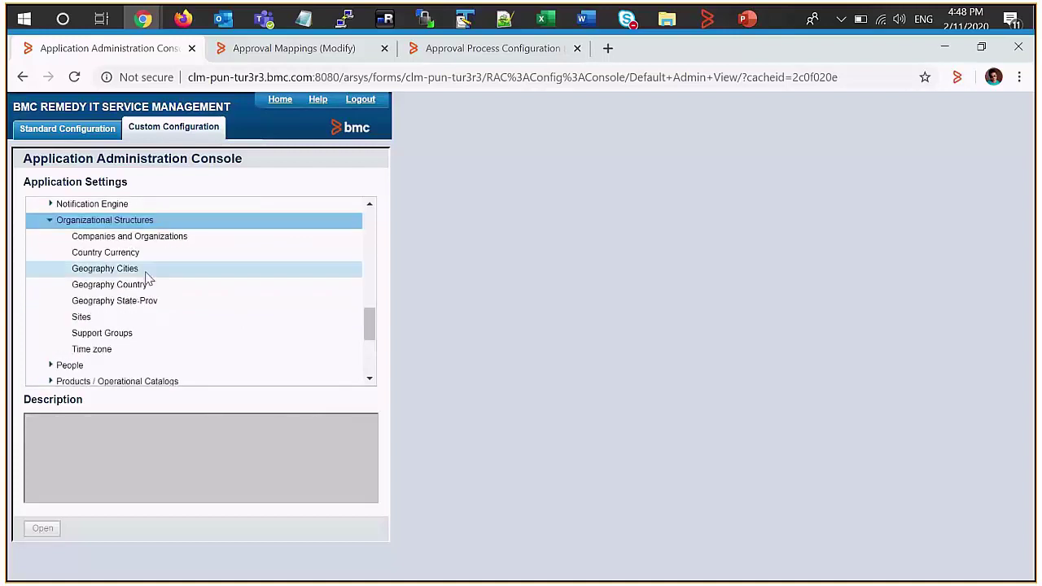
double_click(101, 334)
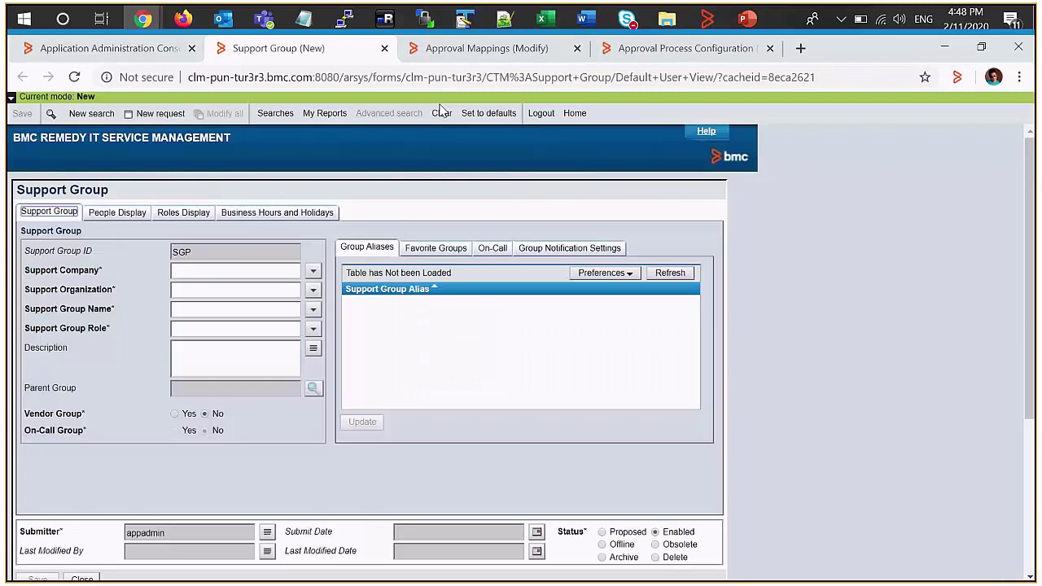
Search for Calbro Services / IT Support / Backoffice Support and show its functional roles.
left_click(91, 113)
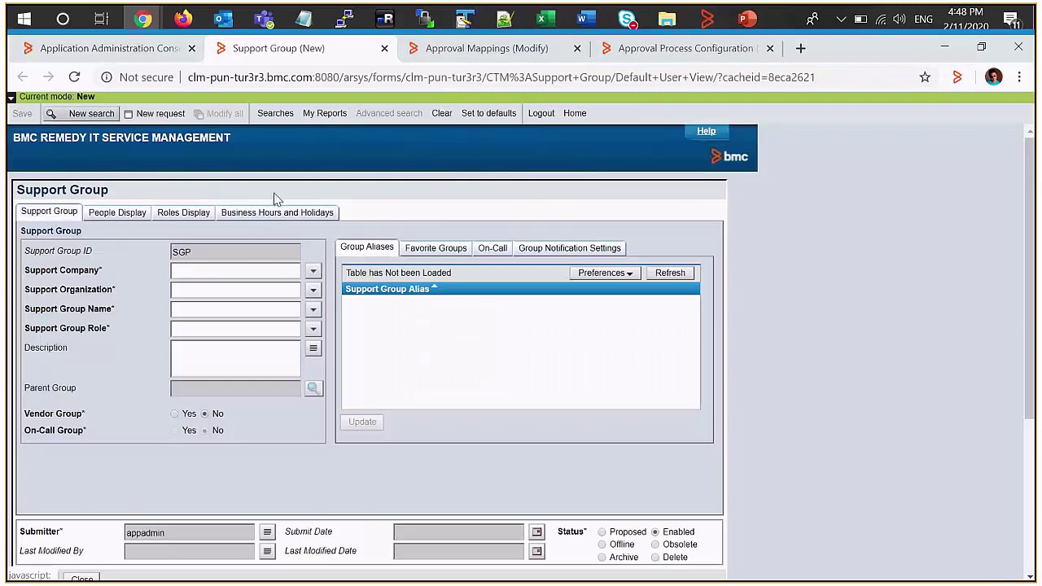
left_click(314, 274)
left_click(366, 354)
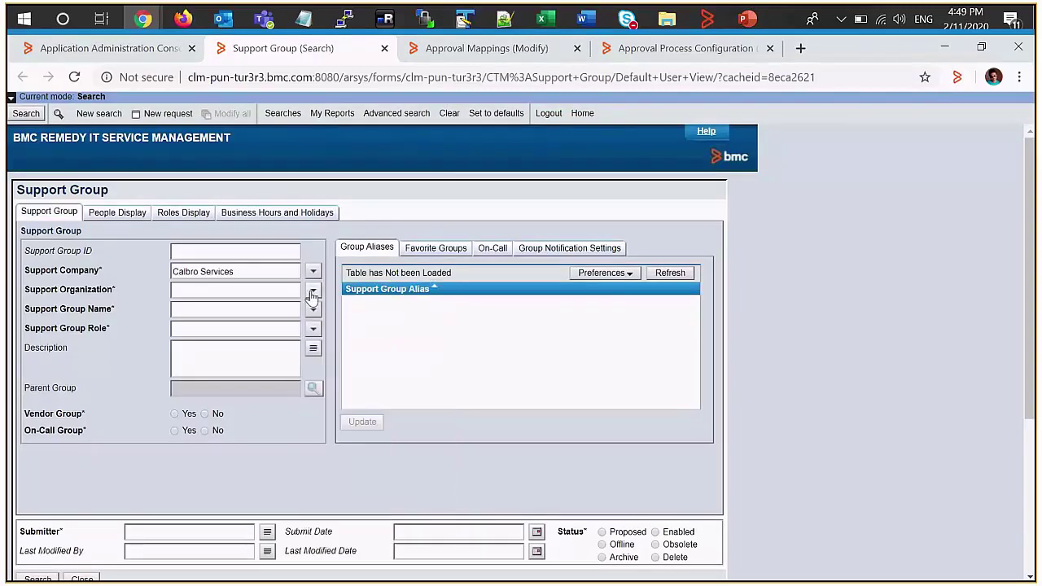
left_click(312, 293)
left_click(330, 307)
left_click(313, 309)
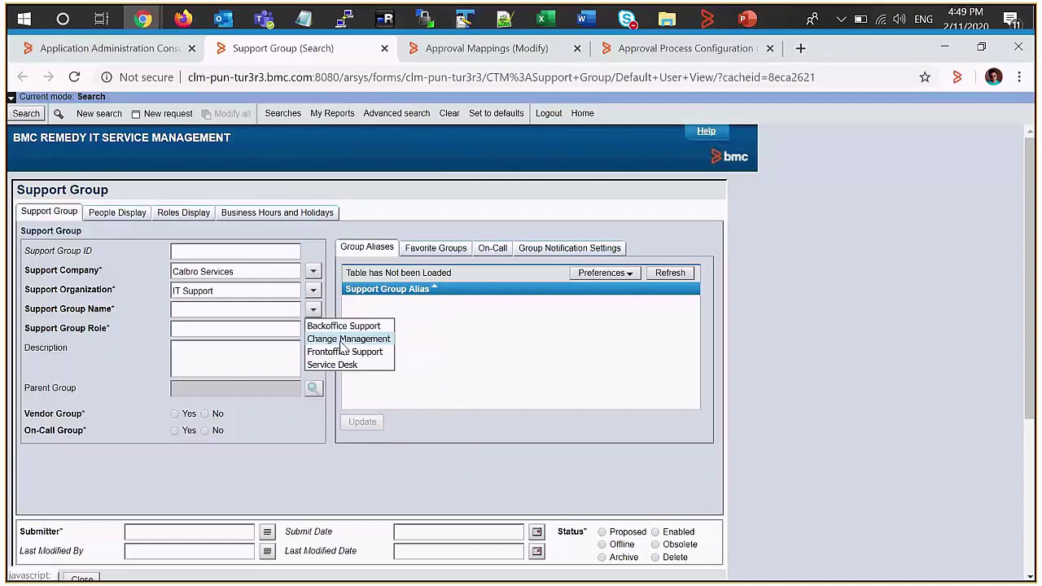
left_click(363, 320)
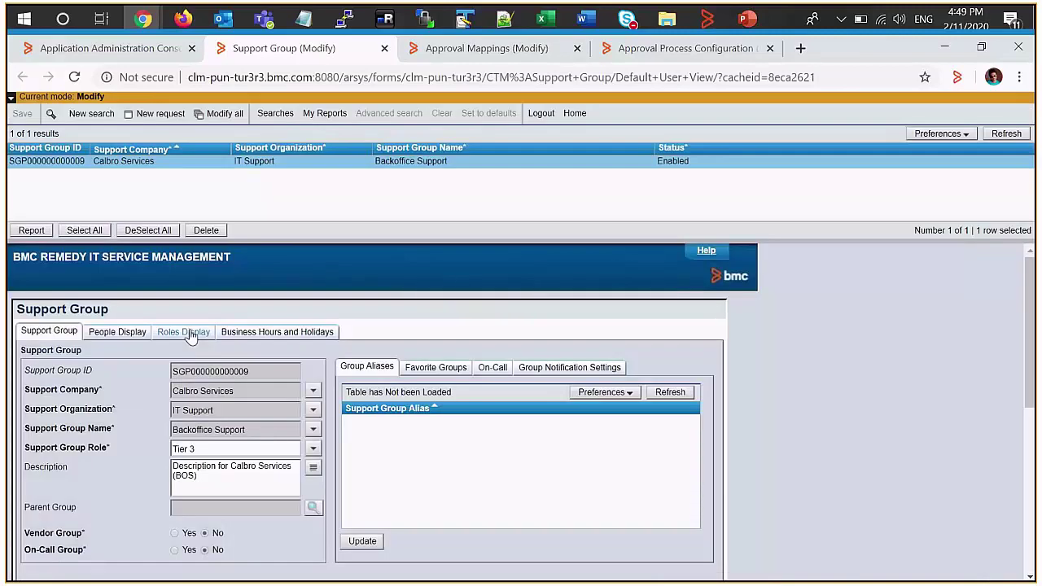
left_click(188, 333)
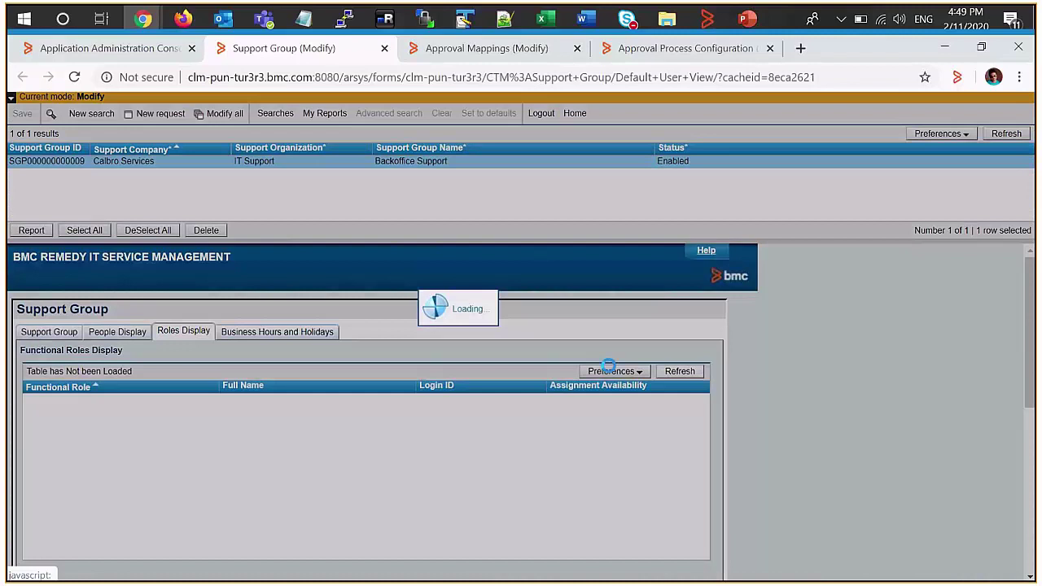
Review the group's Infrastructure Change Approver members, then clear the form for a new search.
scroll(293, 462, "down", 3)
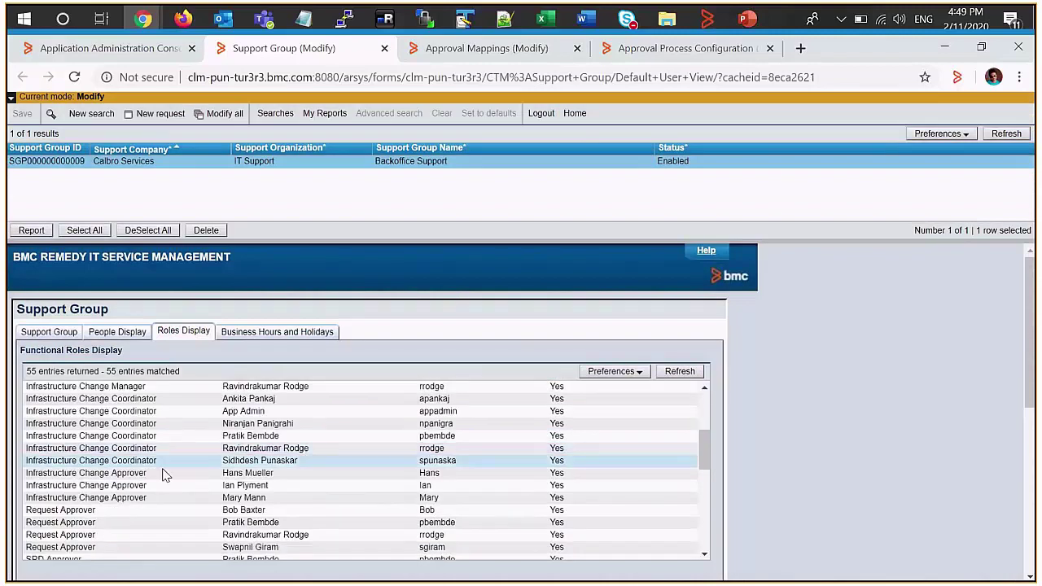
scroll(163, 471, "down", 2)
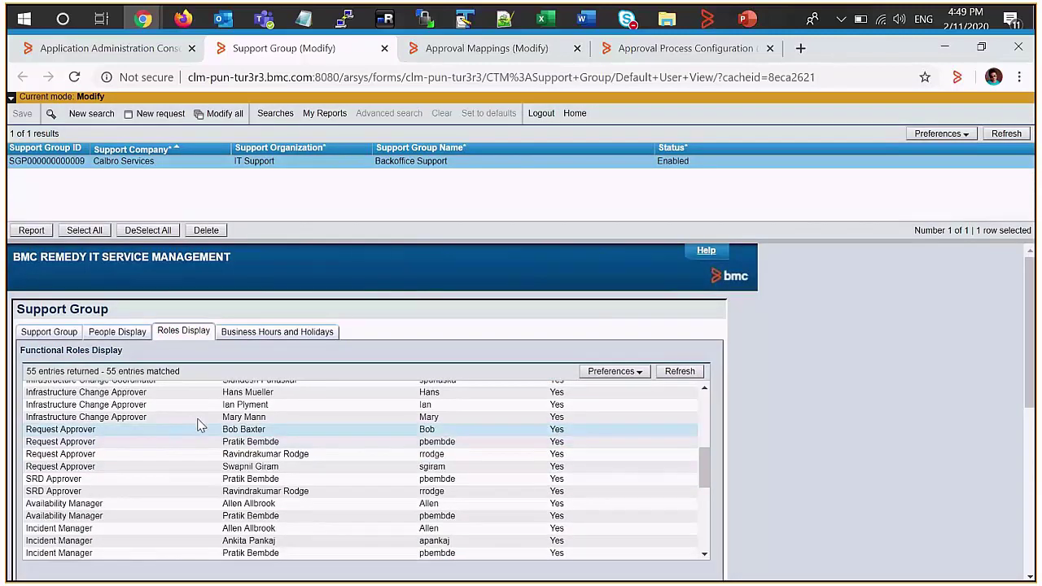
left_click(247, 405)
left_click(251, 418)
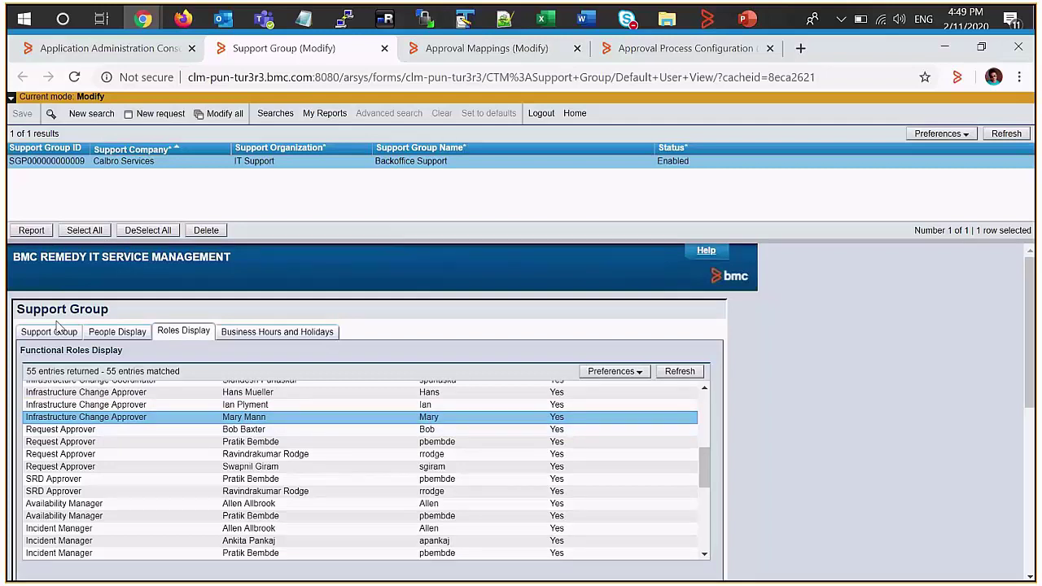
left_click(91, 113)
left_click(313, 270)
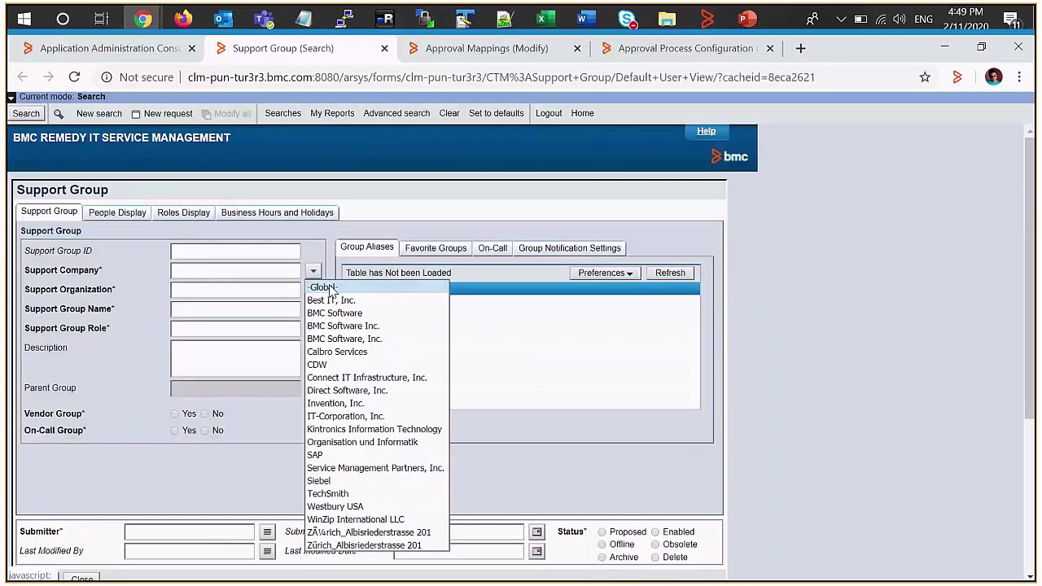
Search for Calbro Services / IT Support / Service Desk and show its functional roles.
left_click(338, 351)
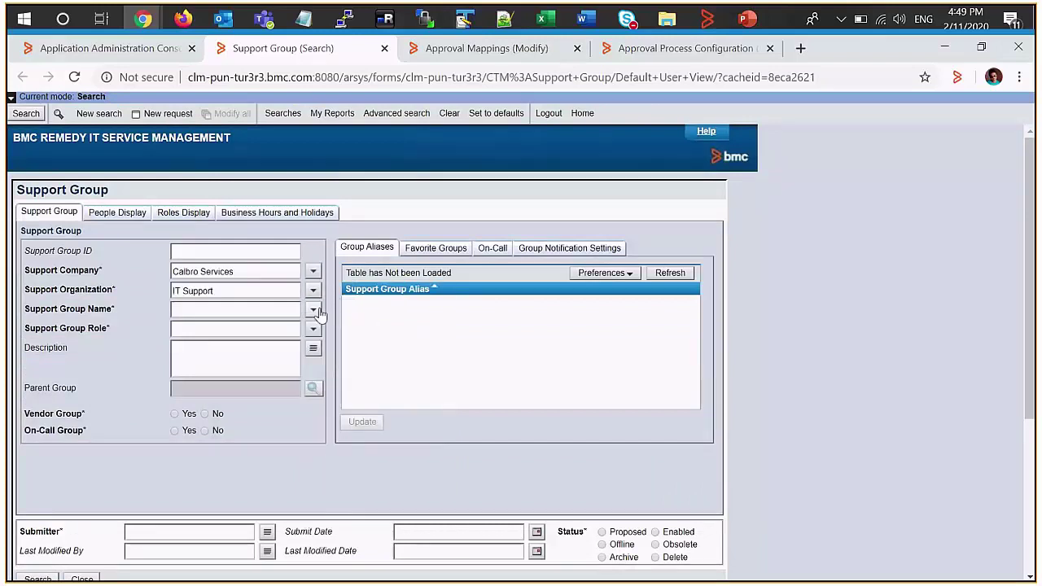
left_click(312, 309)
left_click(333, 368)
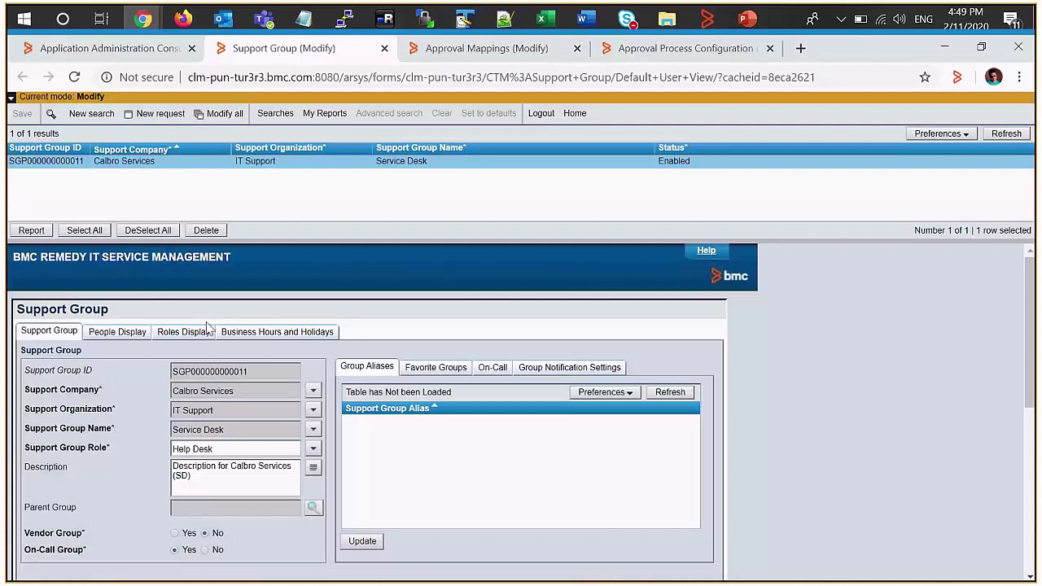
left_click(206, 331)
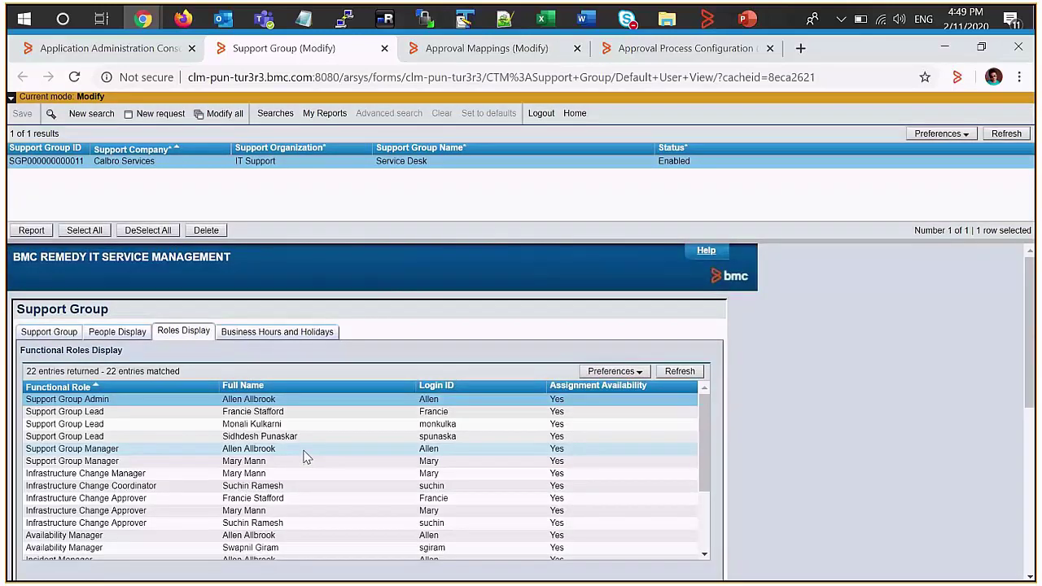
Inspect Service Desk's Infrastructure Change Approver entries, then go to the IT Home console.
left_click(255, 498)
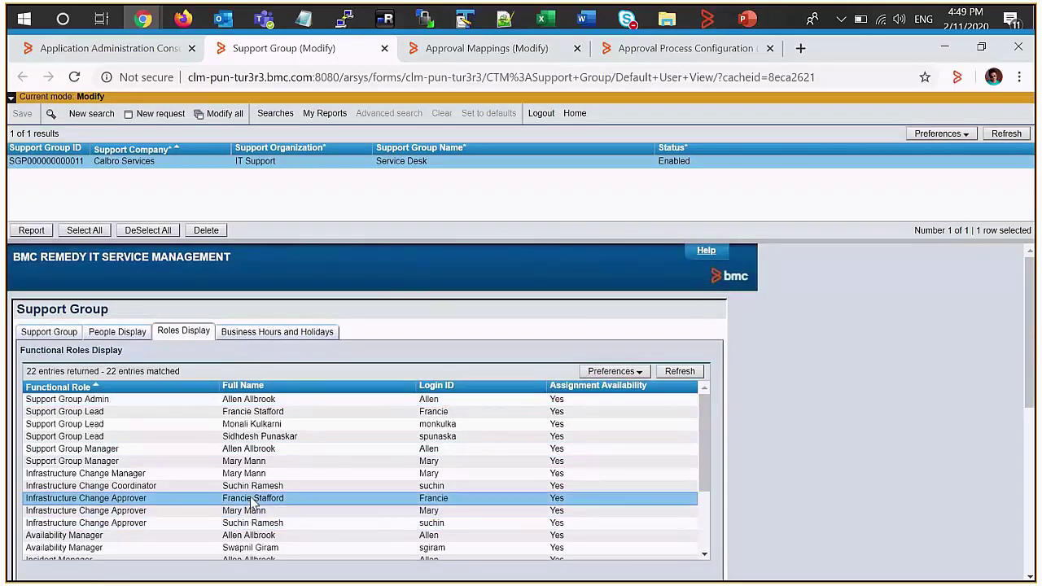
left_click(248, 524)
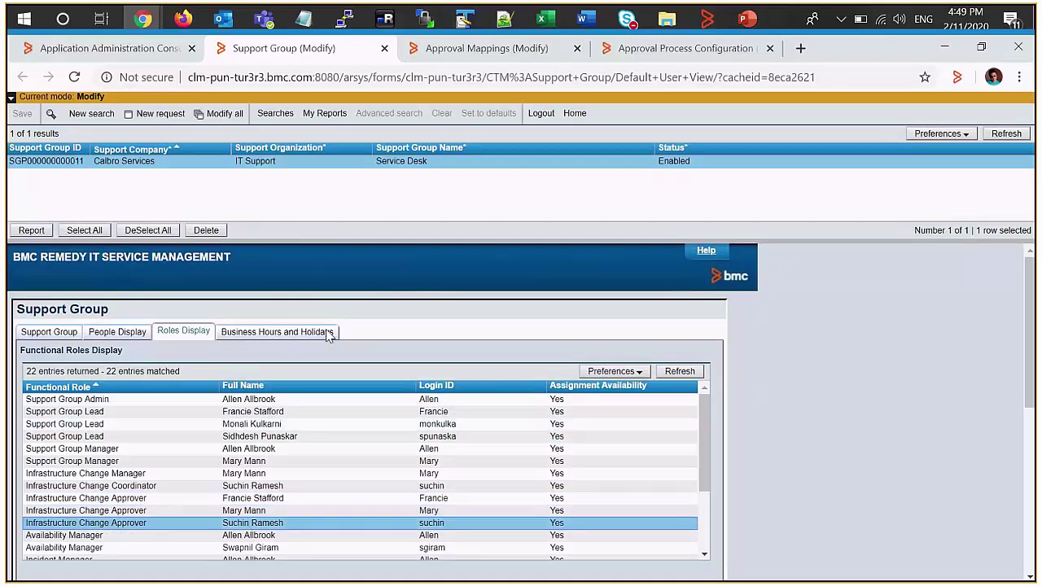
left_click(108, 48)
left_click(275, 101)
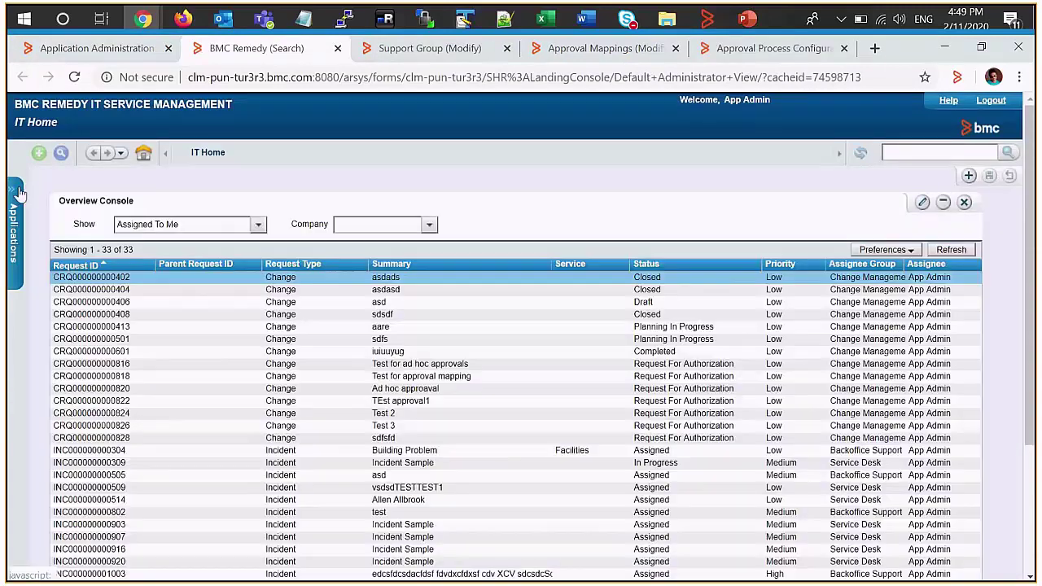
Create and save a new change with summary 'Test change approver 1'.
left_click(20, 193)
mouse_move(48, 388)
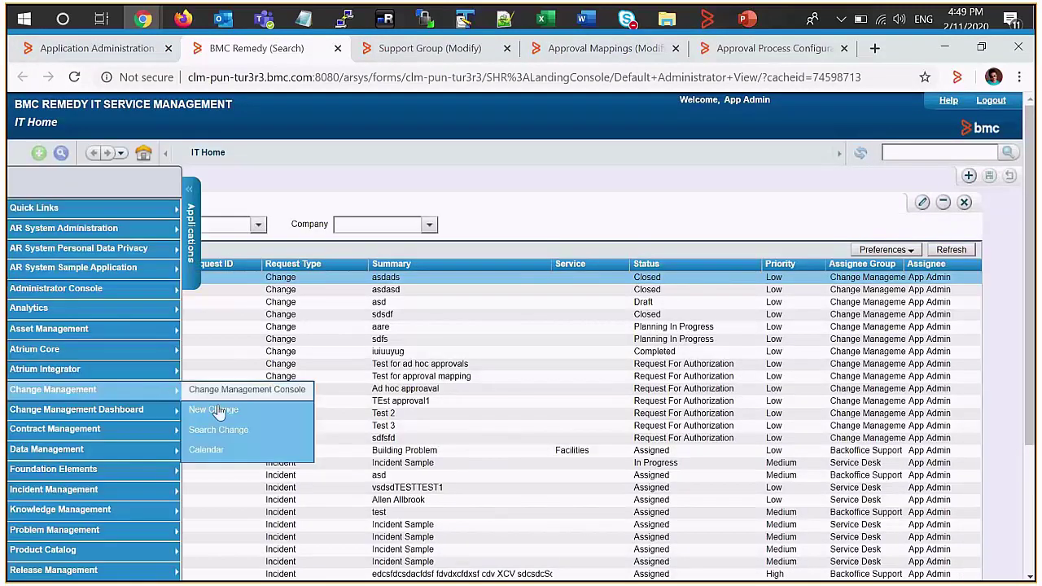
left_click(236, 388)
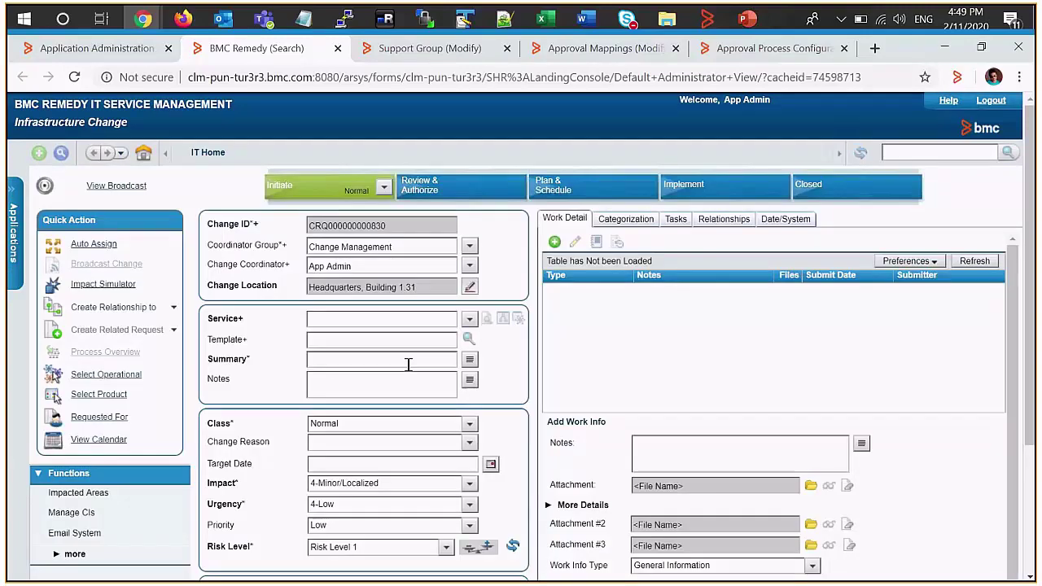
left_click(409, 362)
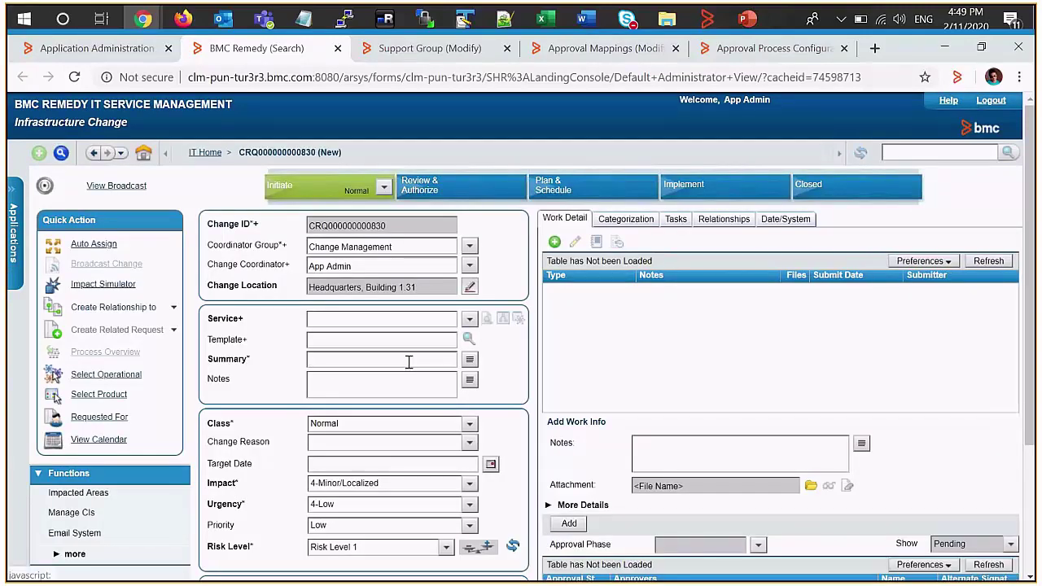
type("Test cah")
key("BackSpace")
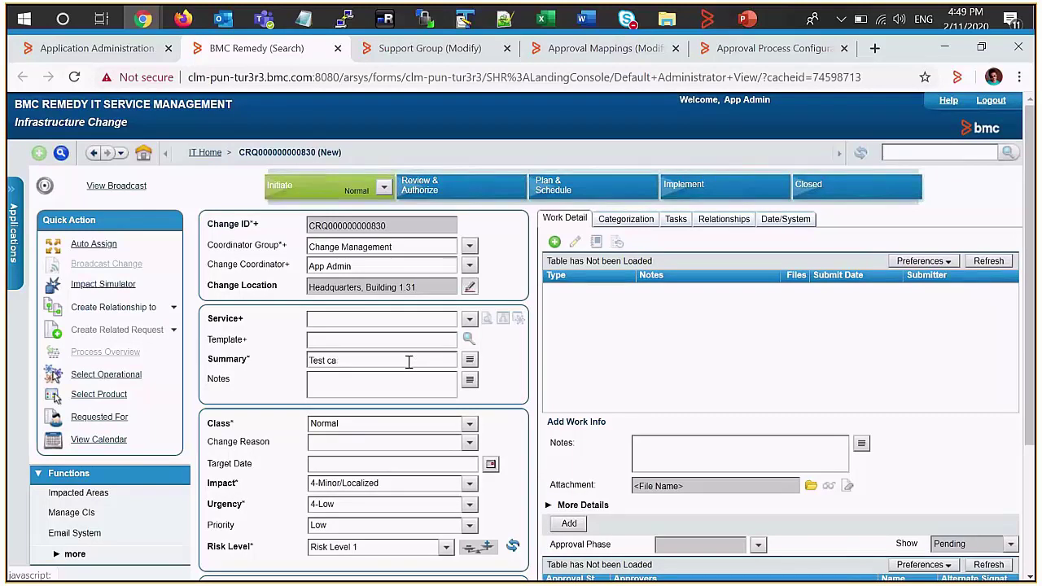
type("nge approvle")
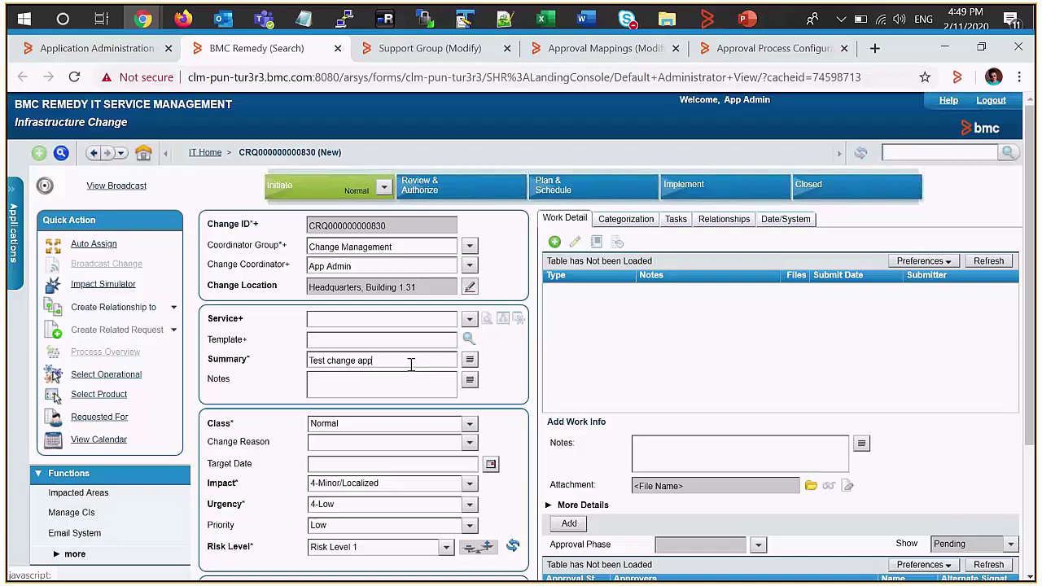
key("BackSpace")
key("BackSpace")
type("er 1")
scroll(411, 364, "down", 3)
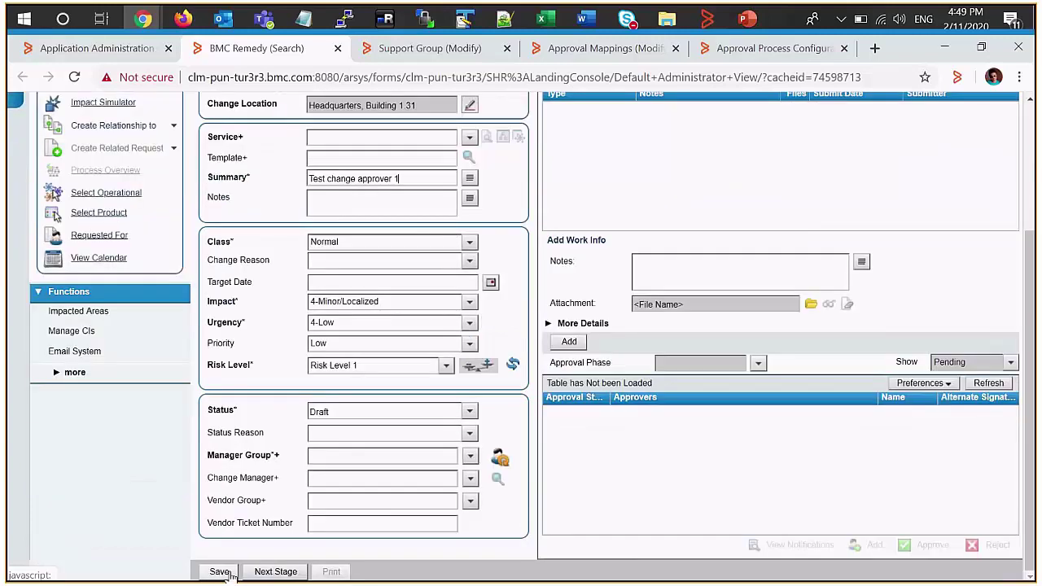
left_click(229, 574)
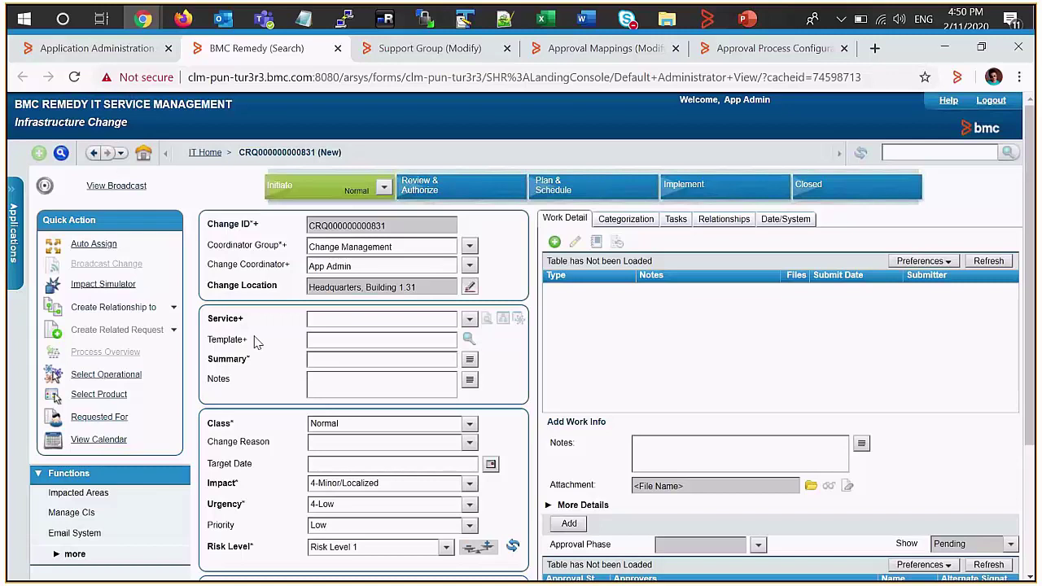
Reopen the change from the Recent List, show All Approvers, and widen the Name column.
left_click(121, 152)
left_click(120, 203)
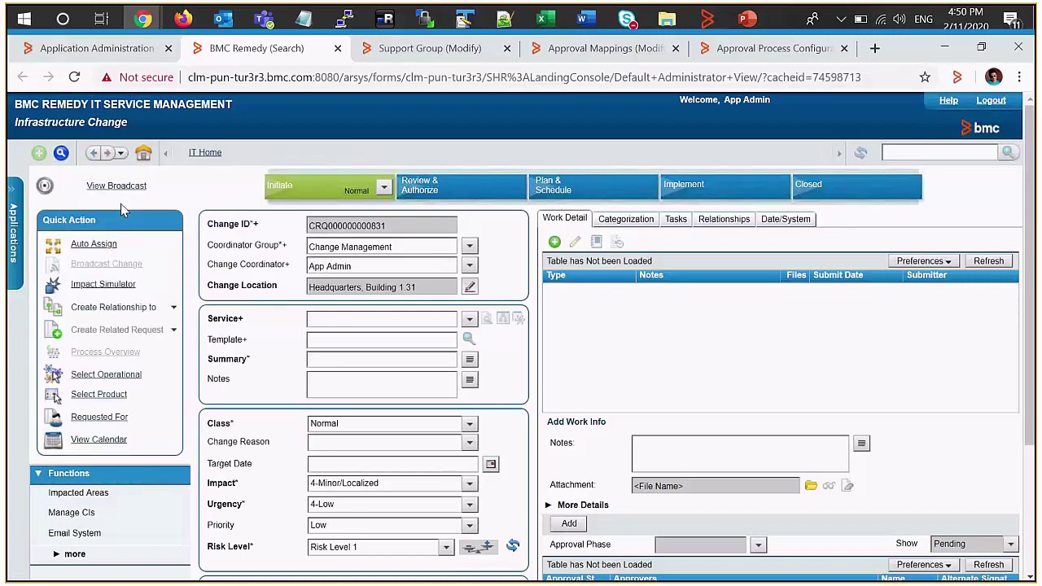
scroll(405, 337, "down", 3)
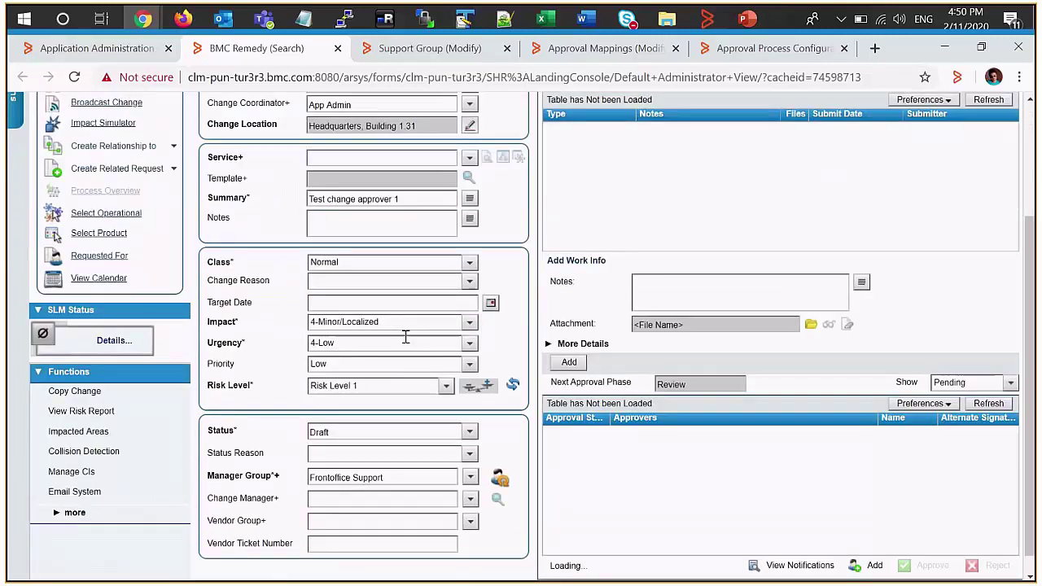
left_click(1008, 383)
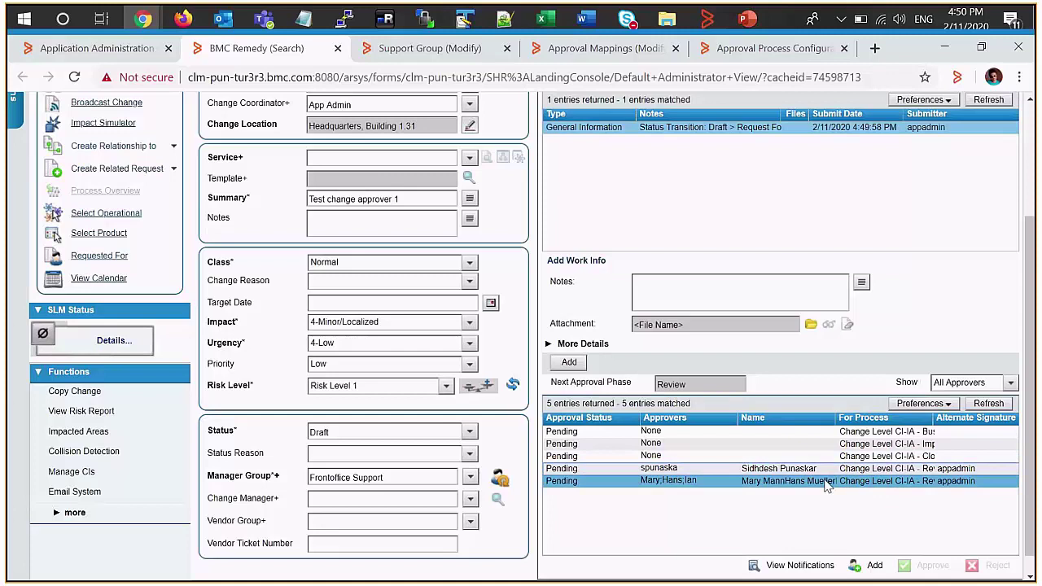
left_click(827, 483)
left_click_drag(837, 418, 923, 419)
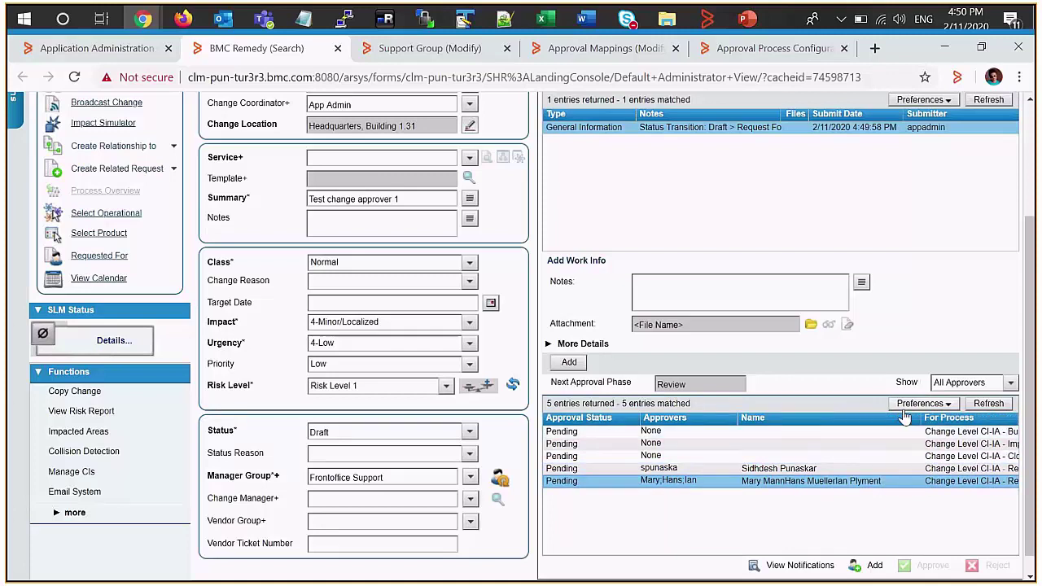
scroll(55, 214, "down", 1)
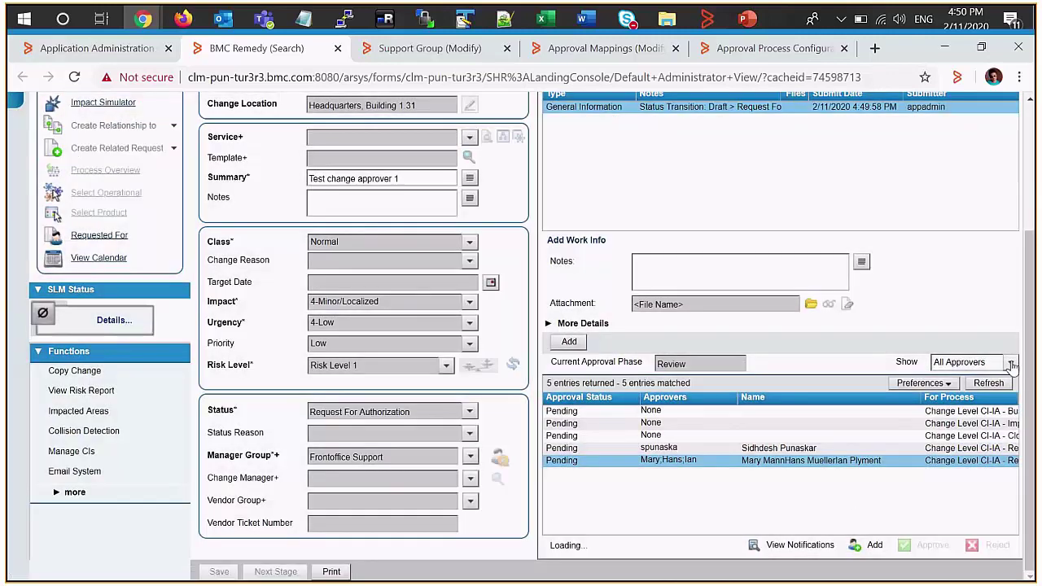
Filter the approvers list to pending approvals and select the group approver's entry.
left_click(1011, 366)
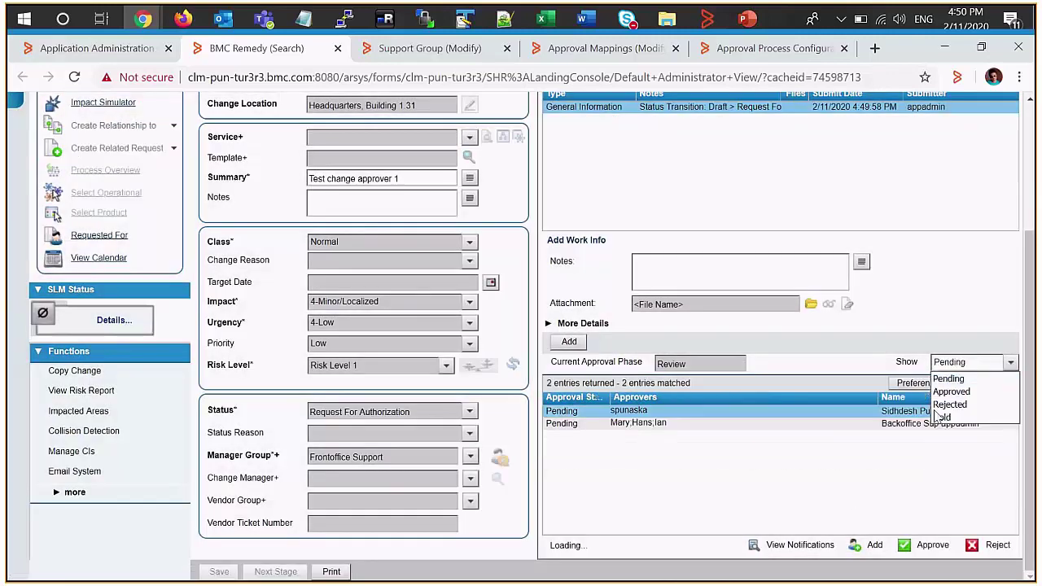
left_click(949, 375)
left_click(874, 424)
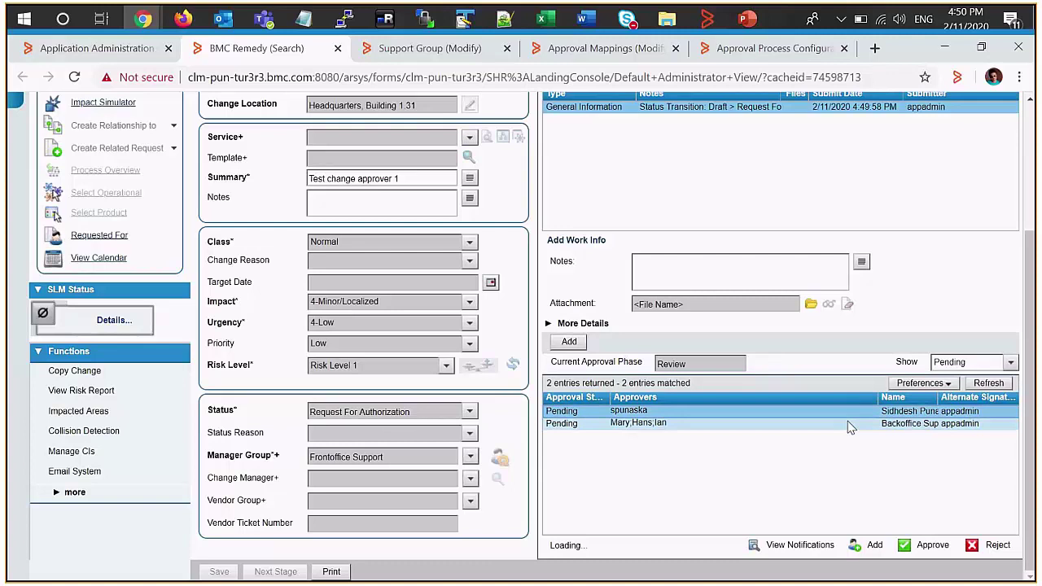
Add AppAdmin as an ad hoc individual approver.
left_click(874, 545)
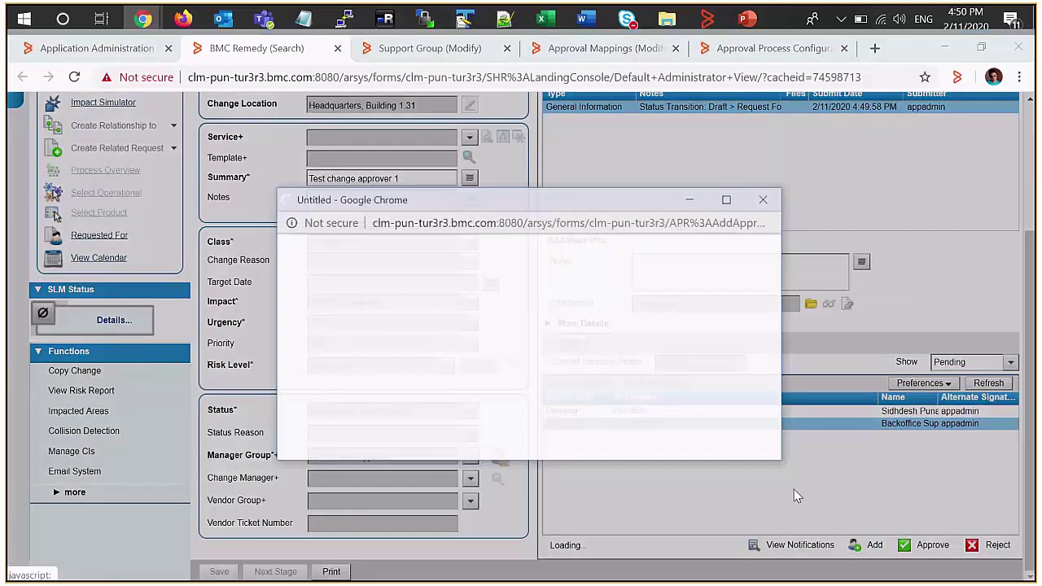
left_click(607, 334)
type("A")
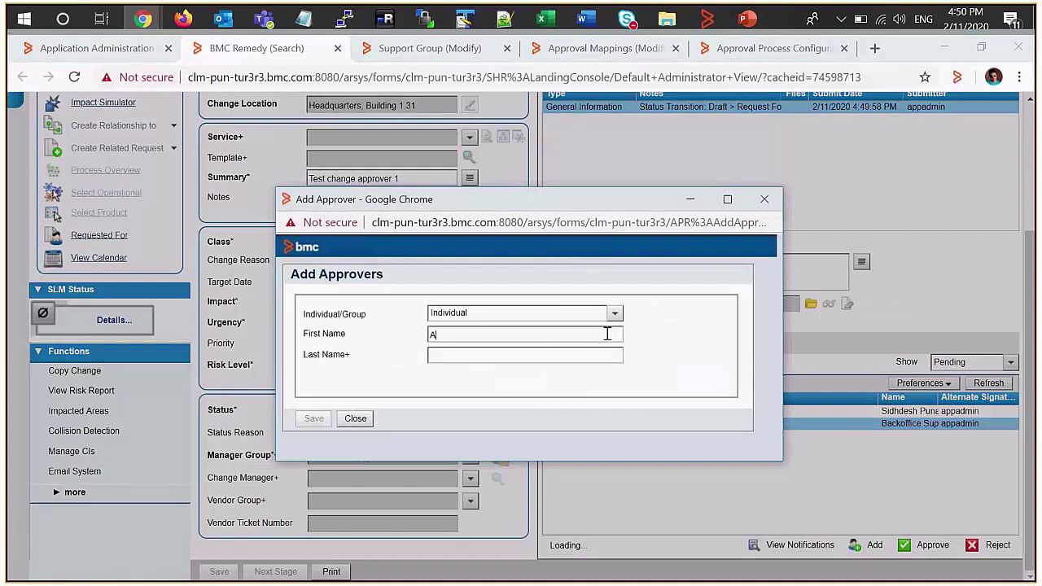
type("pp")
type("Admin")
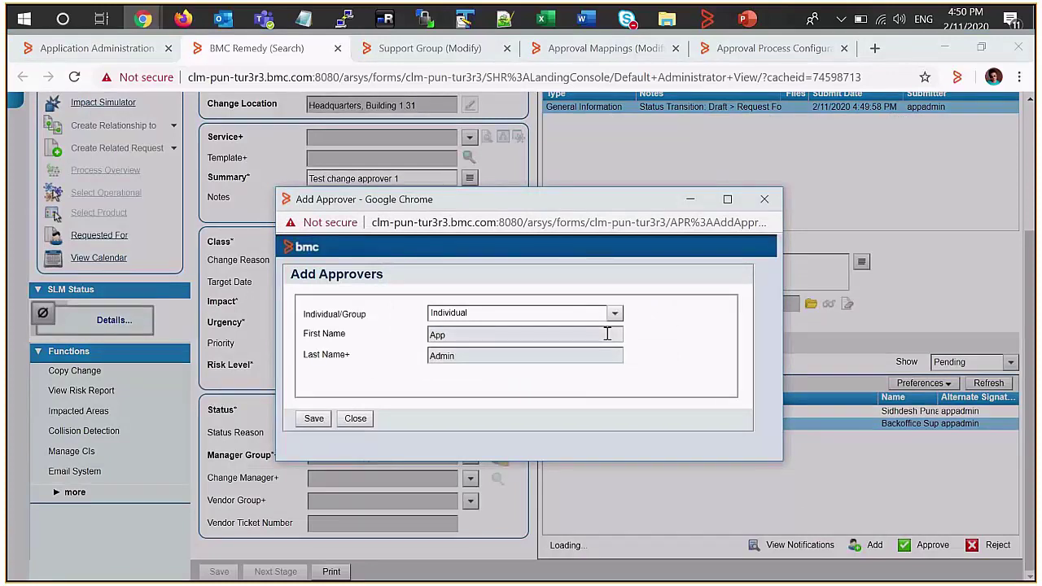
key("Return")
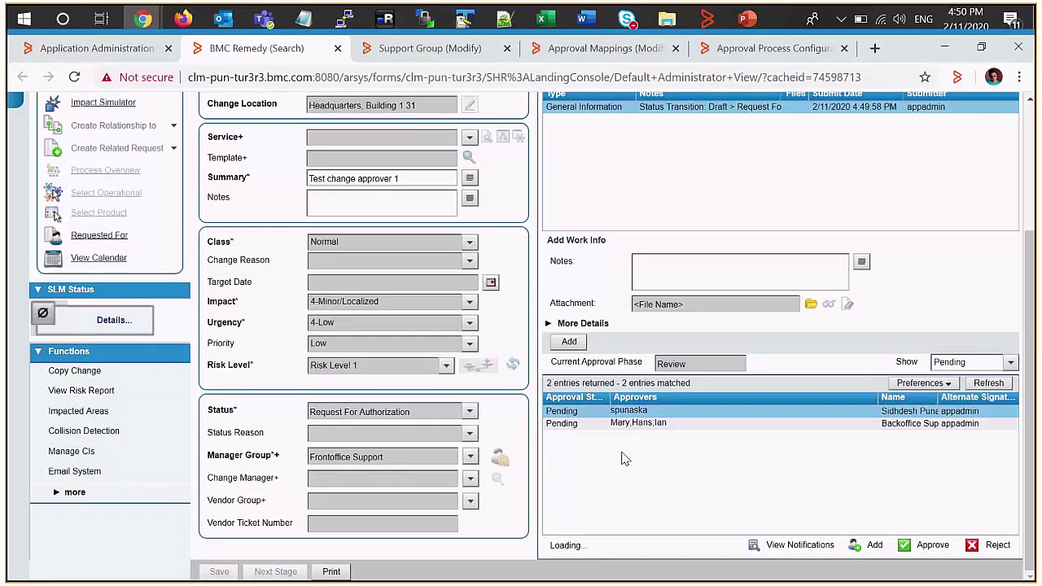
Refresh the three pending approvals, review each entry, and bring up Add Approvers again.
left_click(993, 382)
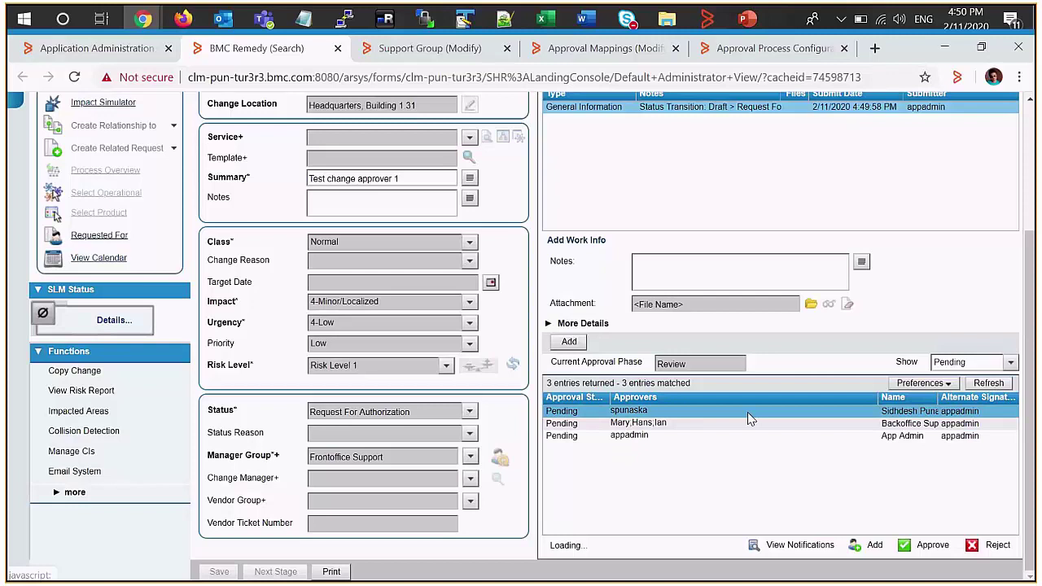
left_click(700, 436)
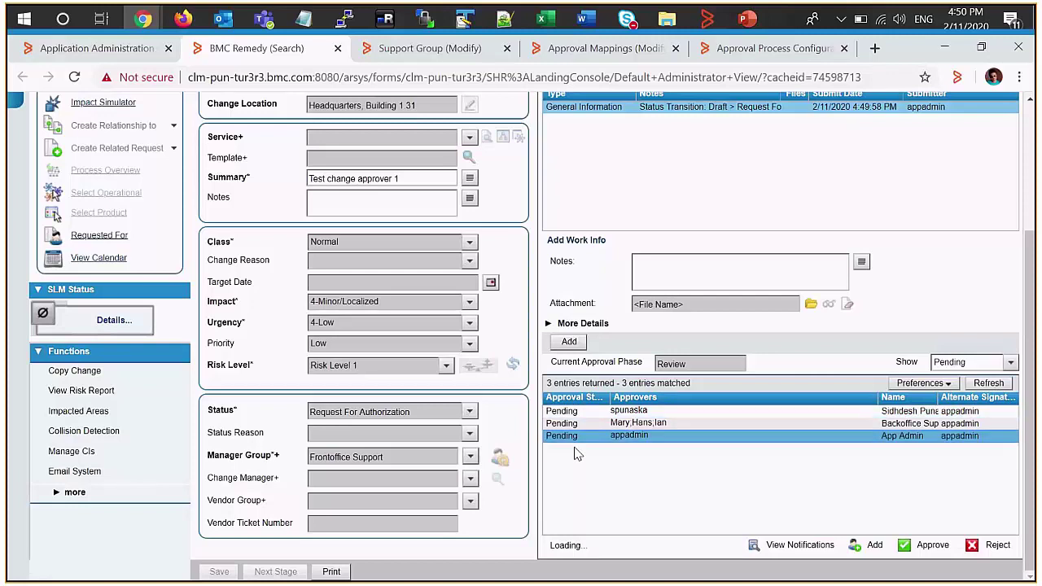
left_click(639, 444)
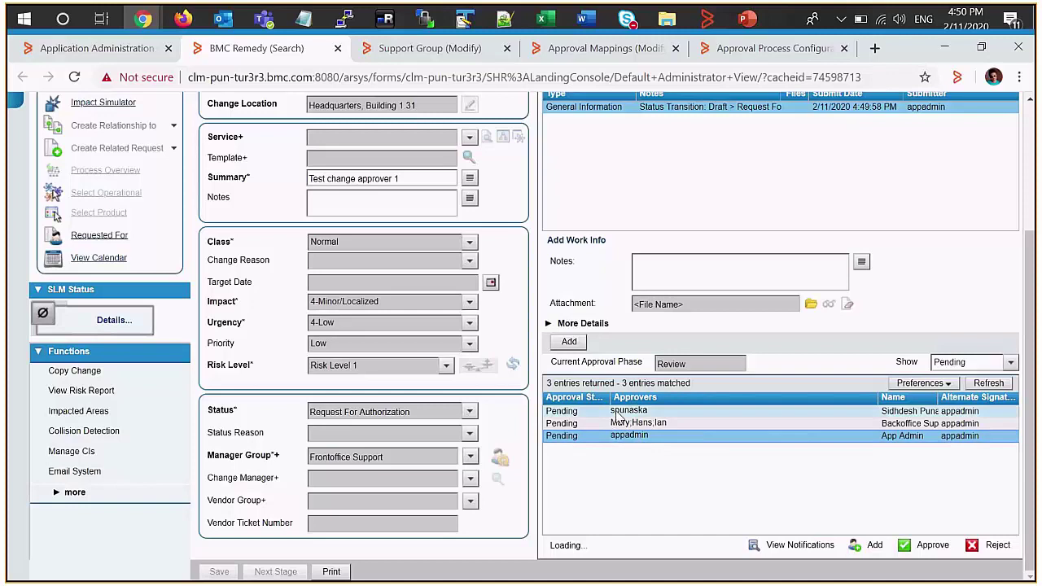
left_click(631, 411)
left_click(627, 425)
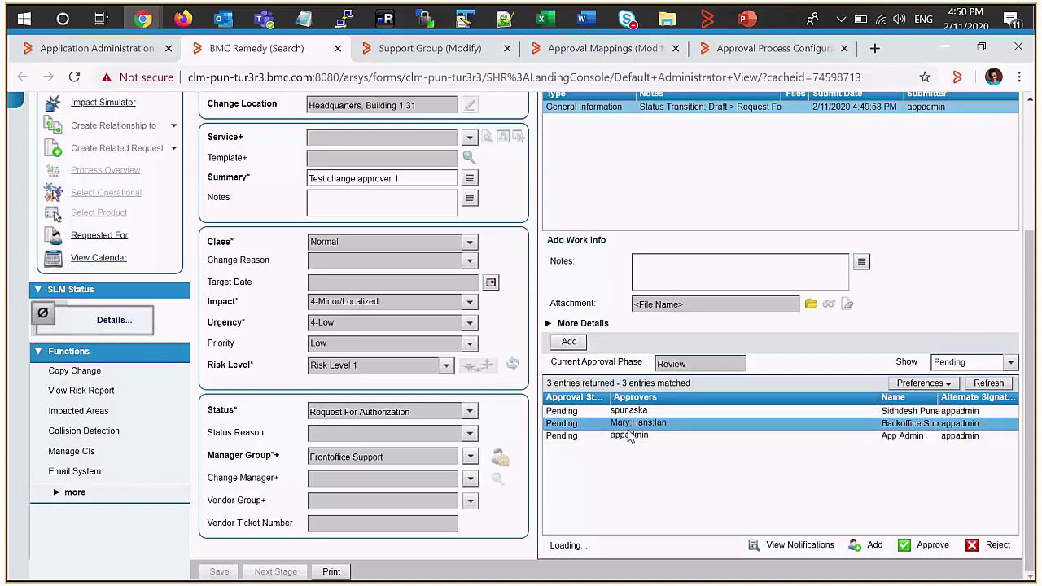
left_click(629, 437)
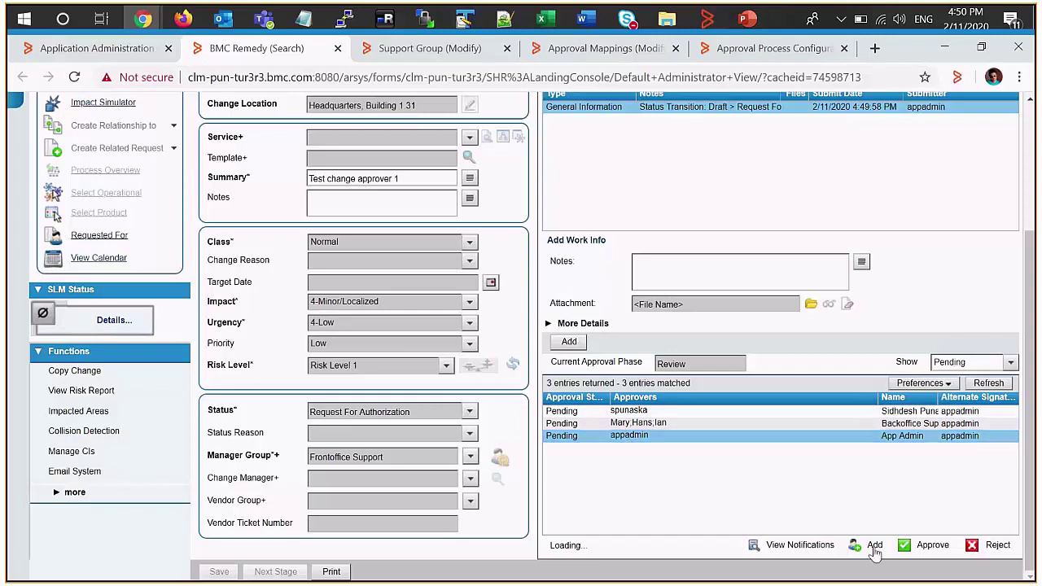
left_click(597, 346)
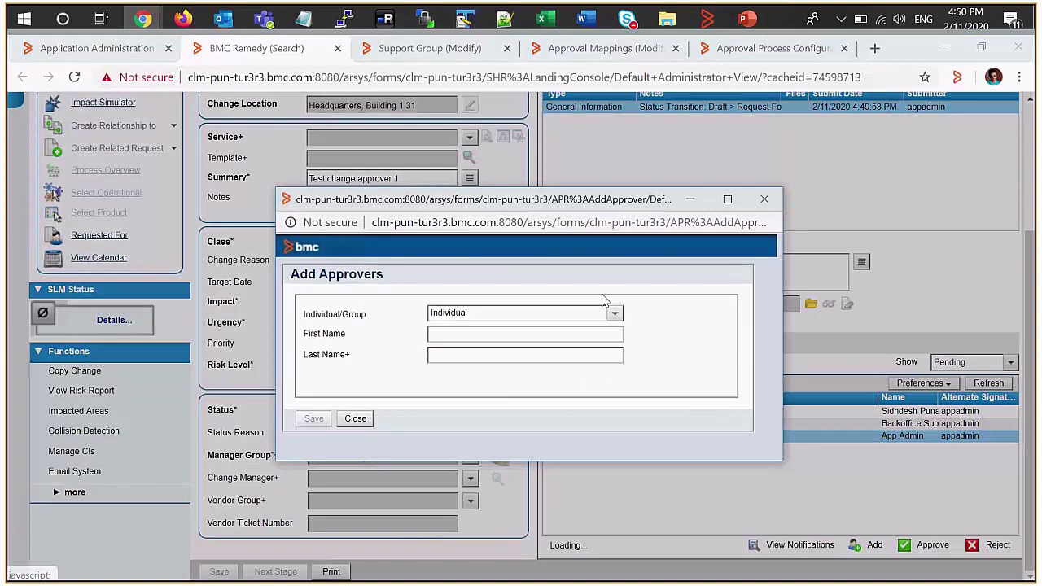
Save Calbro Services / IT Support / Service Desk as a group approver, then go to Approval Mappings.
left_click(615, 312)
left_click(617, 338)
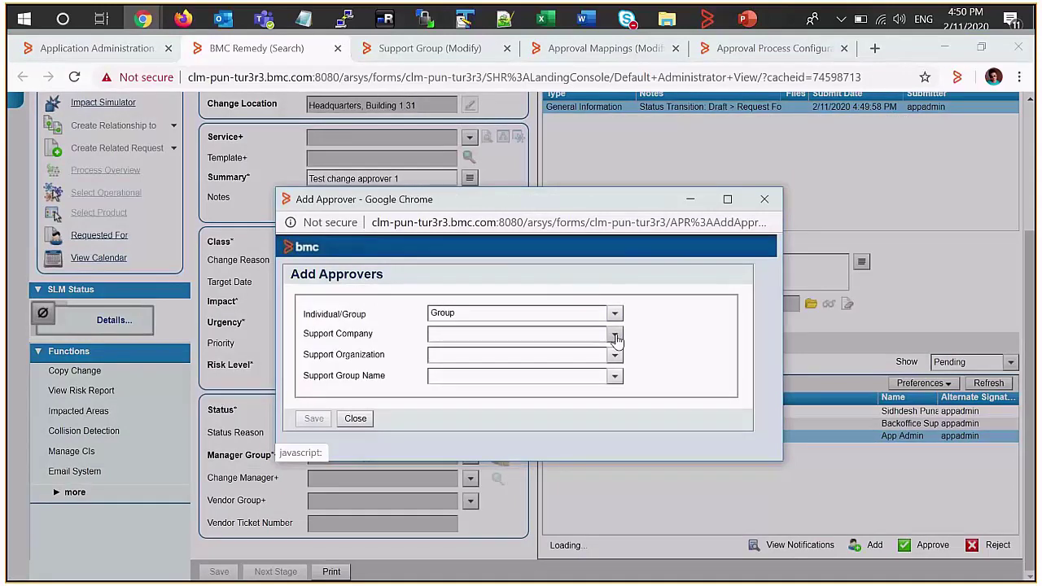
left_click(615, 355)
left_click(543, 373)
left_click(615, 376)
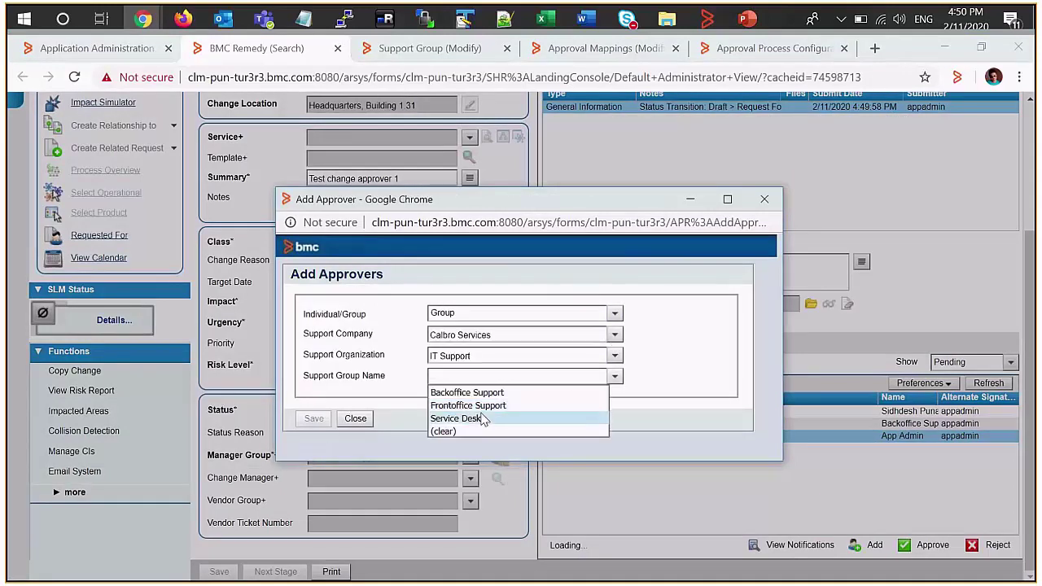
left_click(483, 419)
left_click(313, 419)
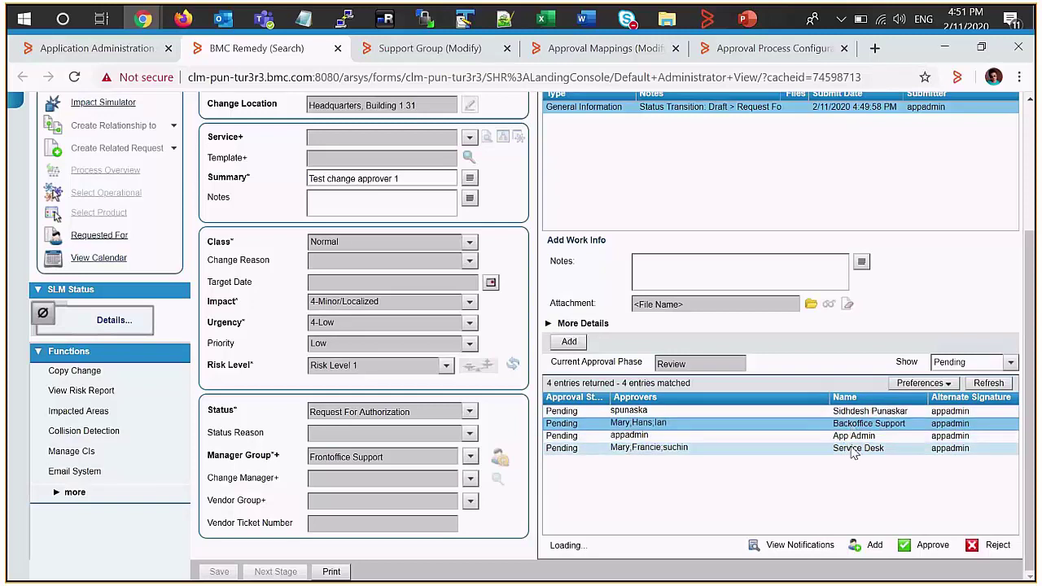
left_click(847, 449)
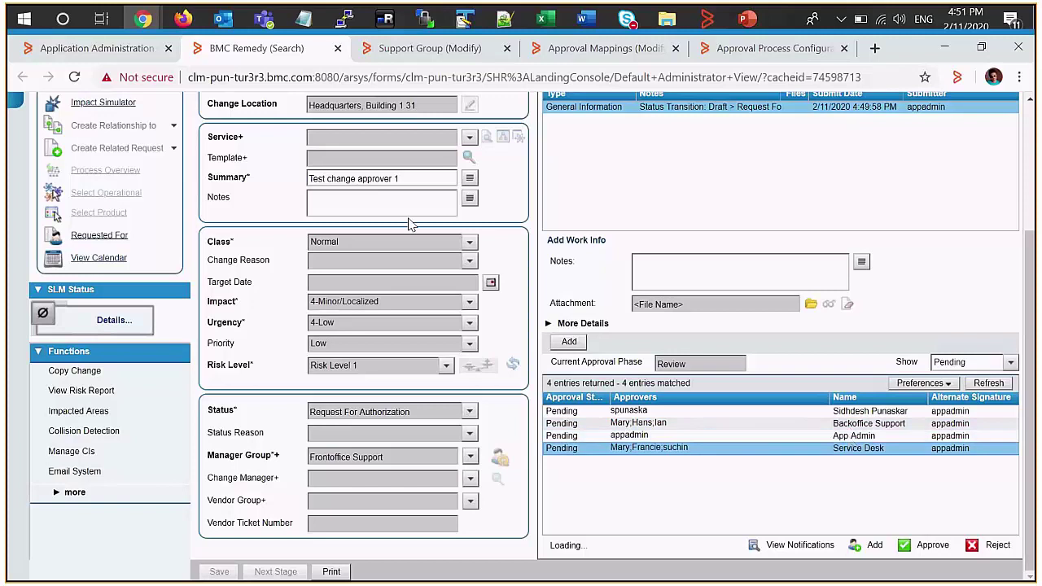
left_click(603, 50)
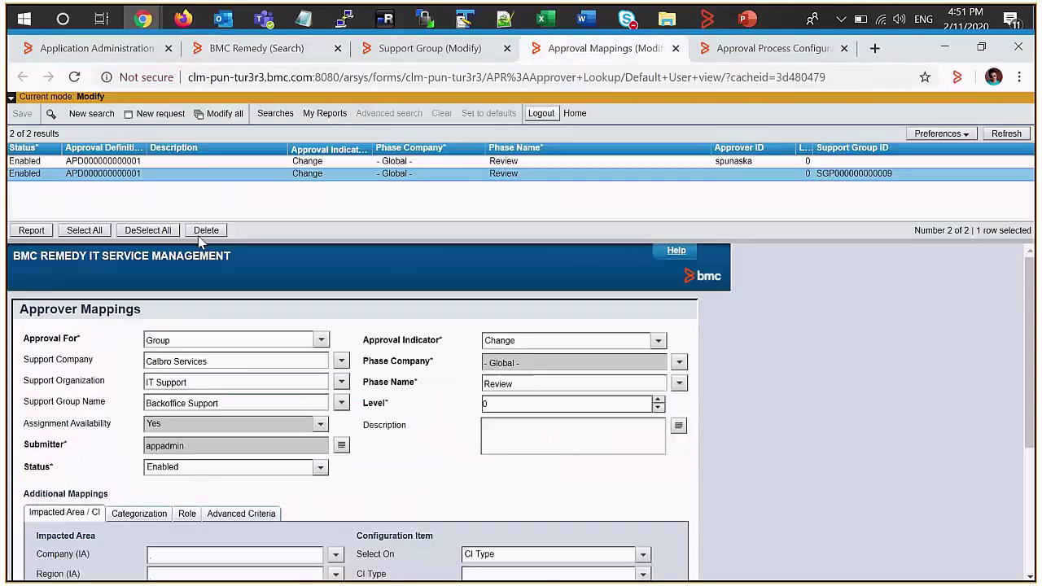
Set the Review-phase Change mappings to Offline, save, refresh, and return to the change.
left_click(204, 463)
left_click(167, 470)
left_click(22, 113)
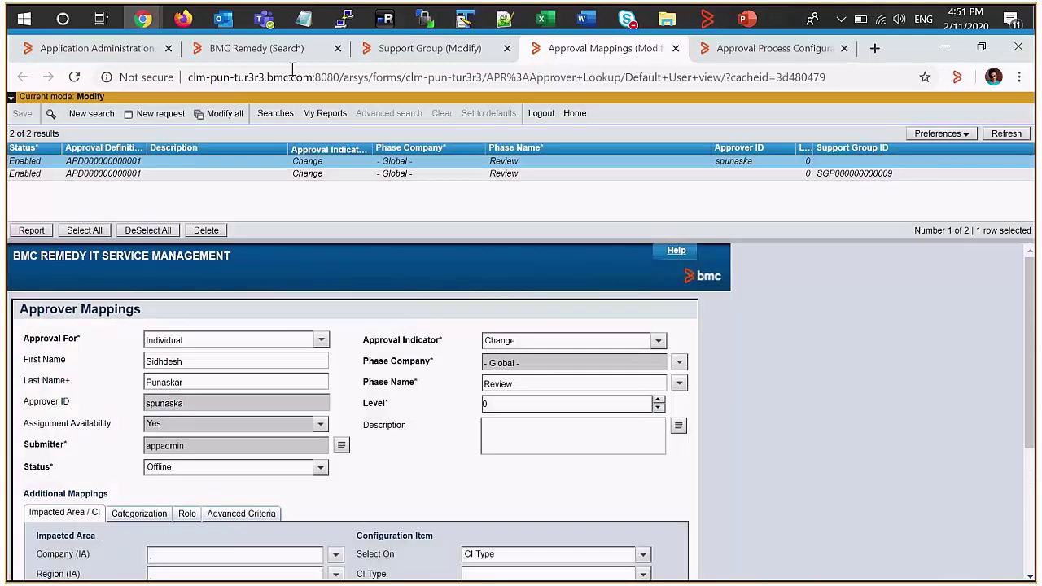
left_click(1006, 133)
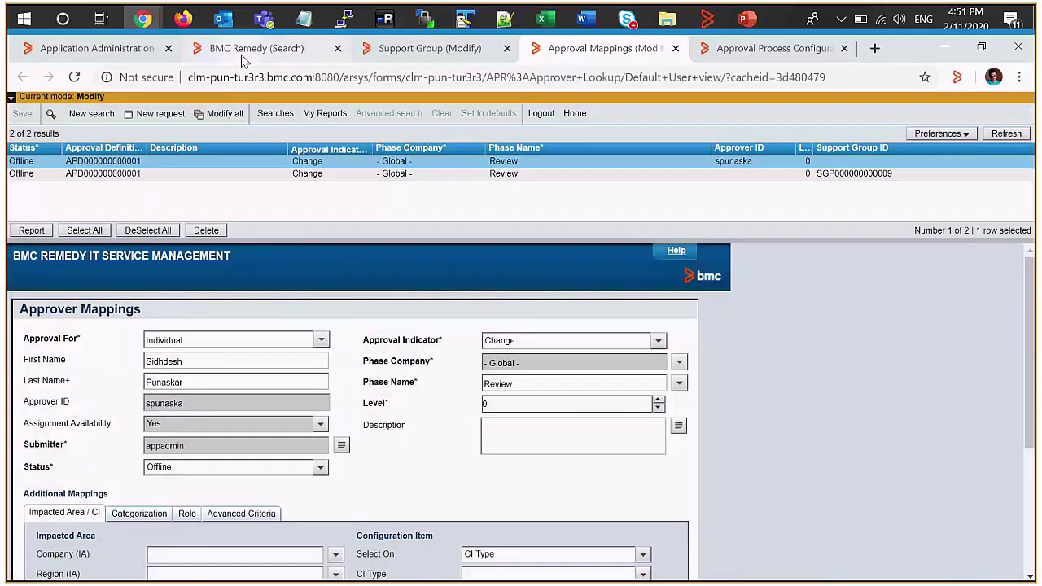
left_click(241, 54)
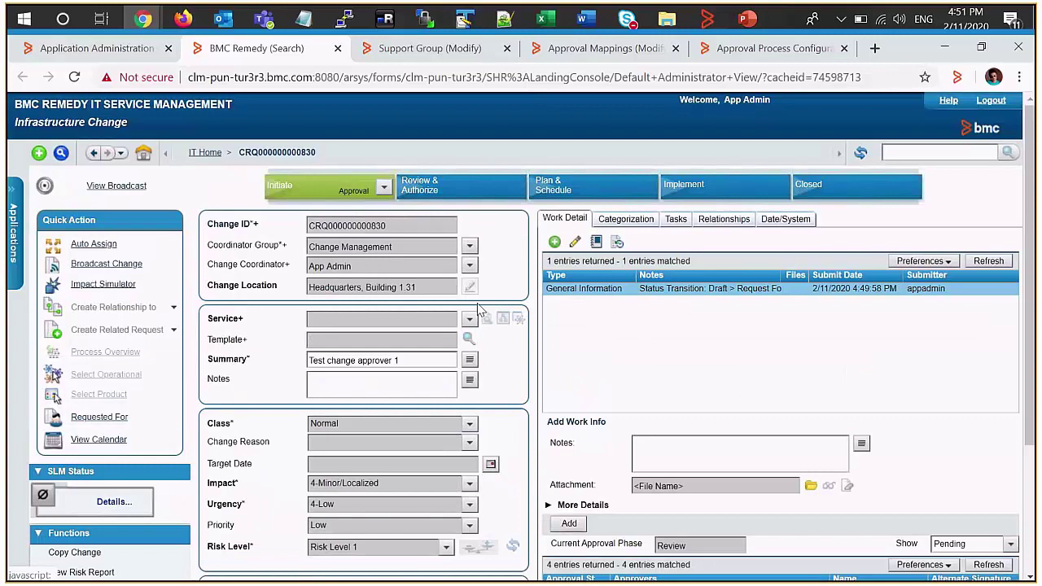
Create change 'Test approver 2' with manager group Frontoffice Support.
left_click(411, 359)
type("Test ap")
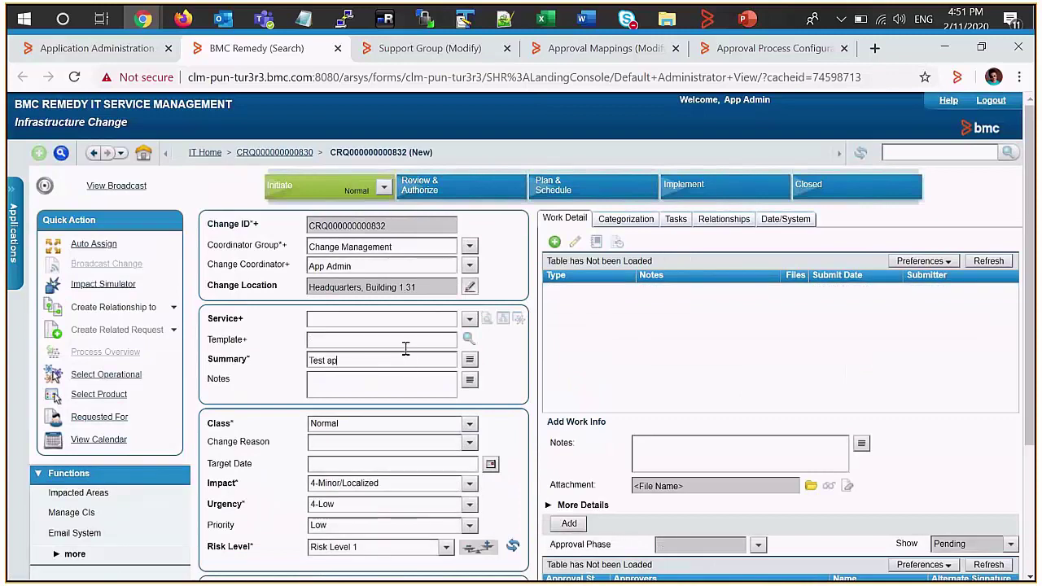
type("prover 2")
scroll(466, 475, "down", 2)
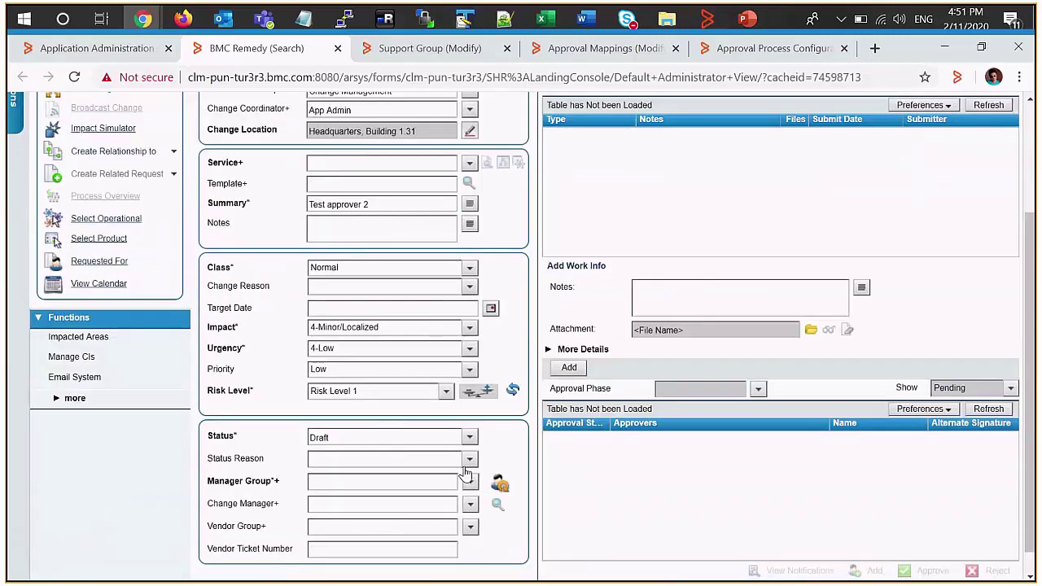
scroll(466, 474, "down", 1)
left_click(470, 456)
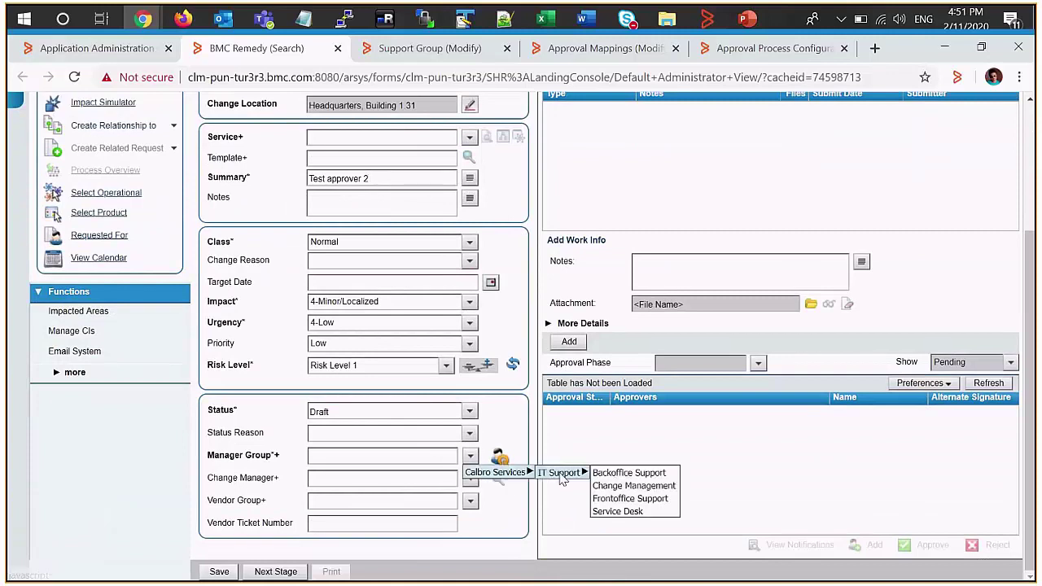
left_click(607, 499)
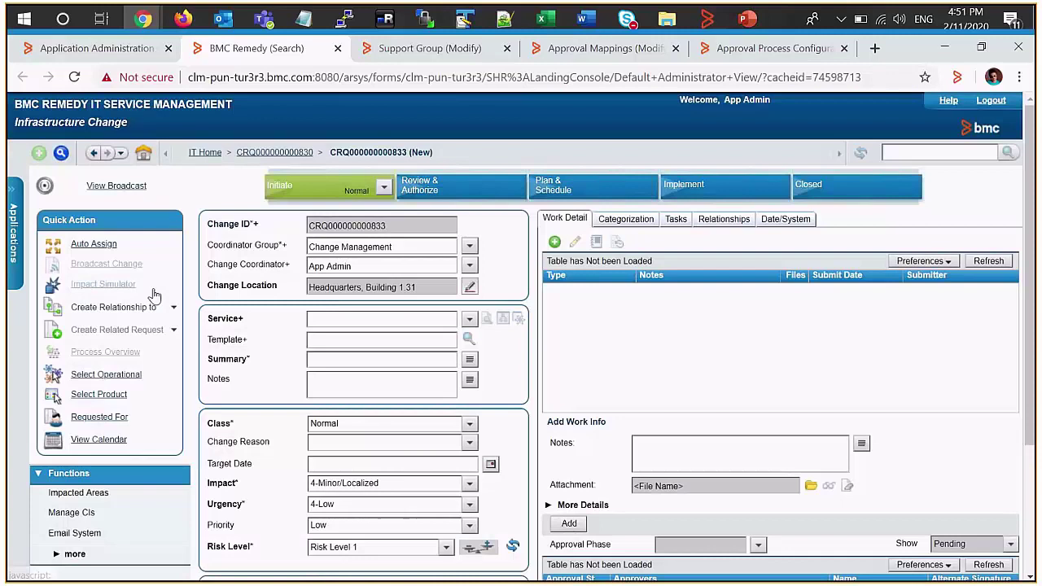
left_click(120, 152)
left_click(149, 215)
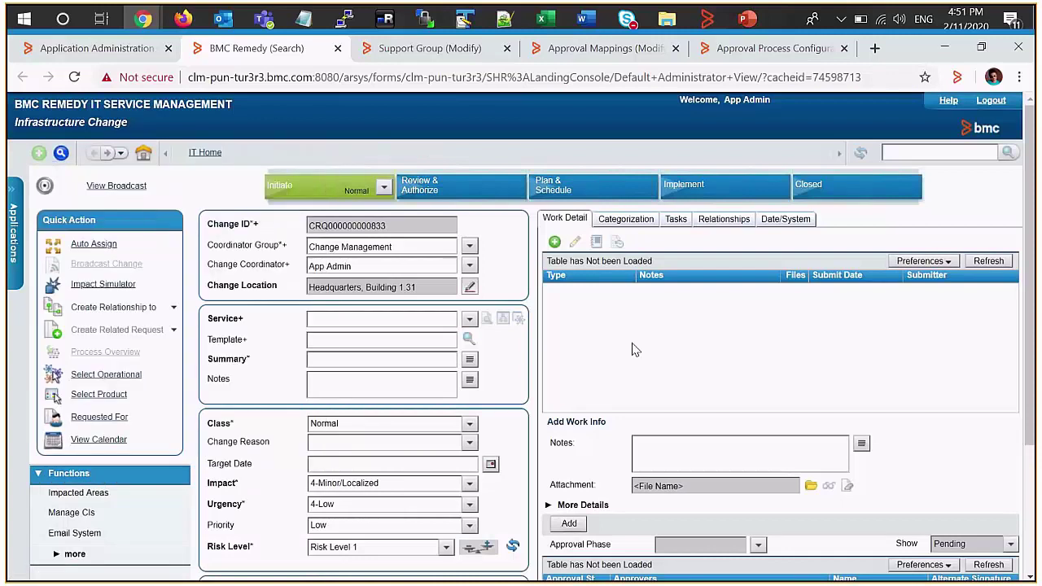
scroll(627, 346, "down", 2)
left_click(973, 361)
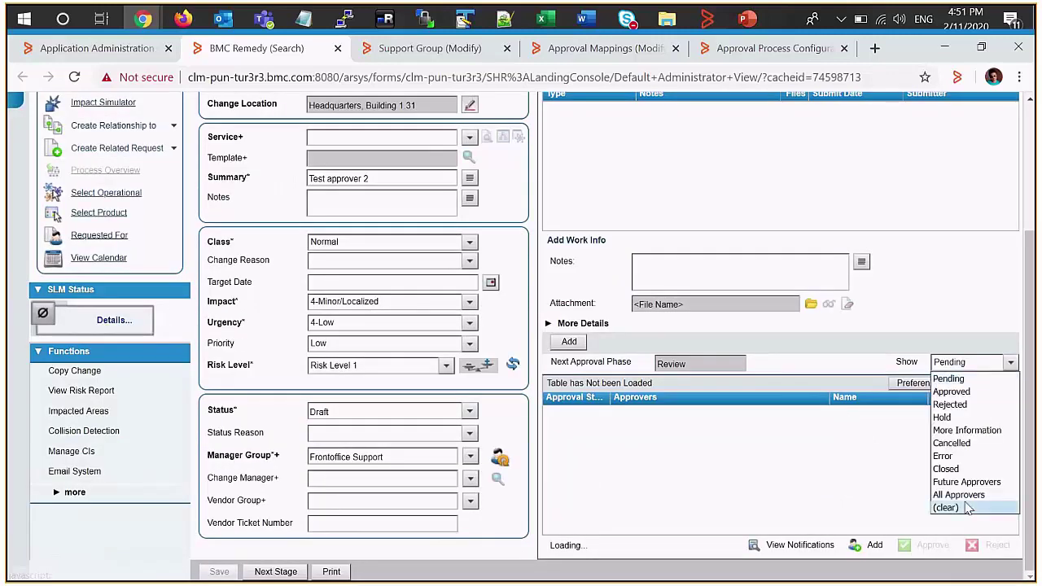
left_click(961, 497)
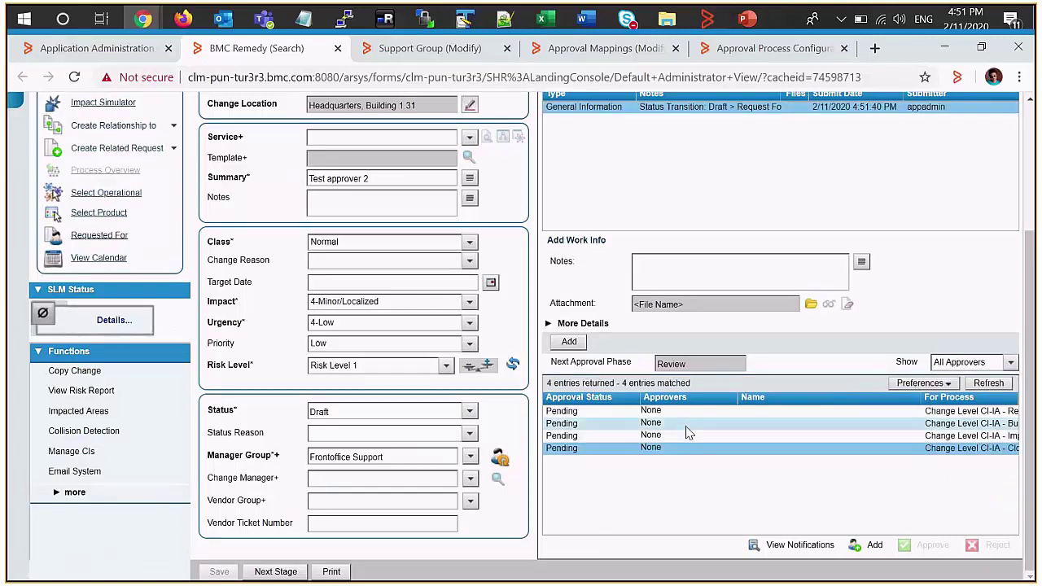
left_click(276, 572)
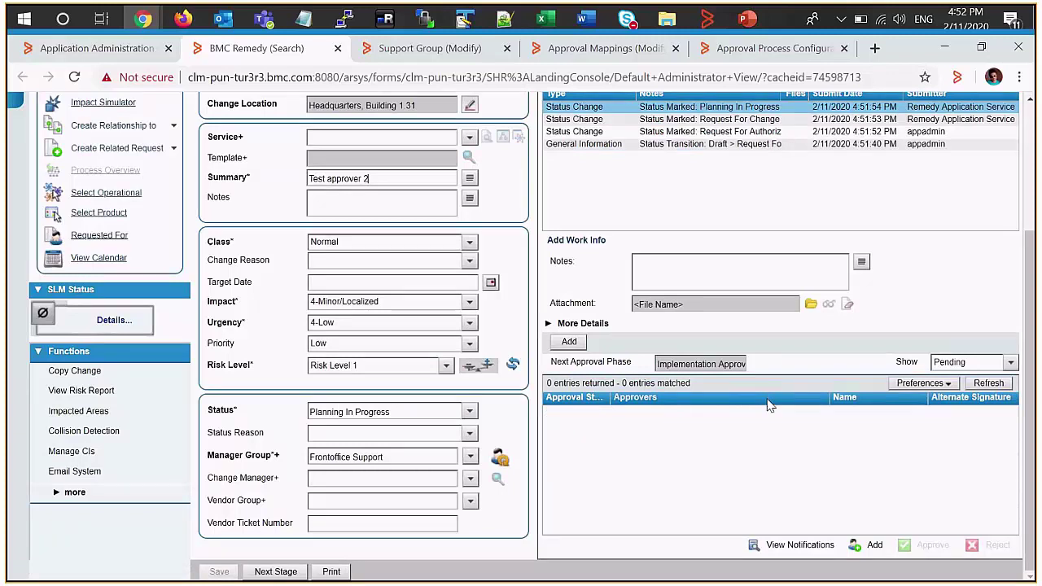
scroll(601, 355, "up", 1)
Send change 832 back from Plan & Schedule to the Draft stage.
scroll(601, 356, "up", 1)
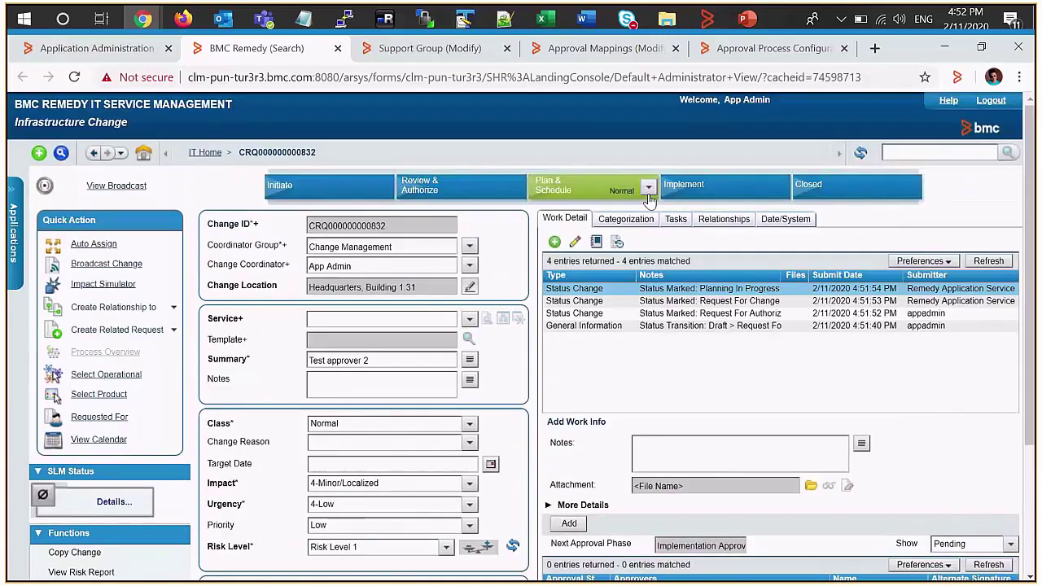
left_click(648, 191)
left_click(754, 280)
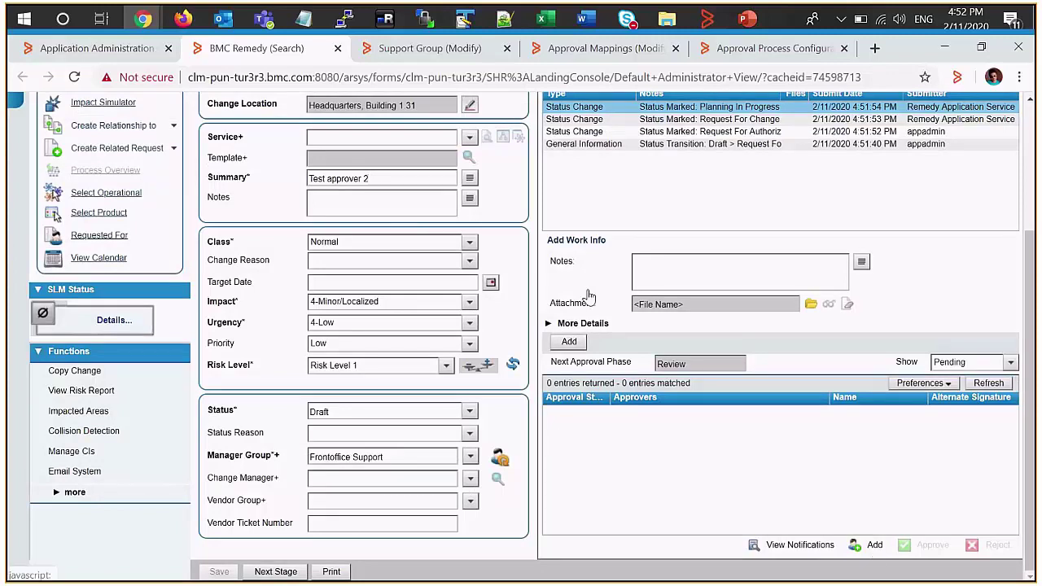
Add App Admin as an ad hoc approver for the change.
left_click(873, 545)
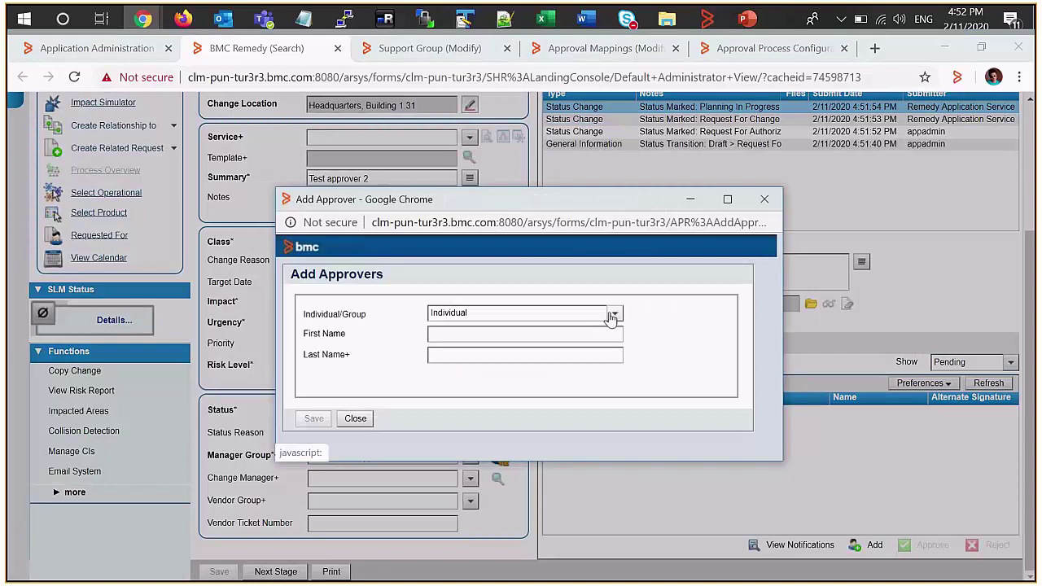
left_click(590, 334)
type("App")
key("Tab")
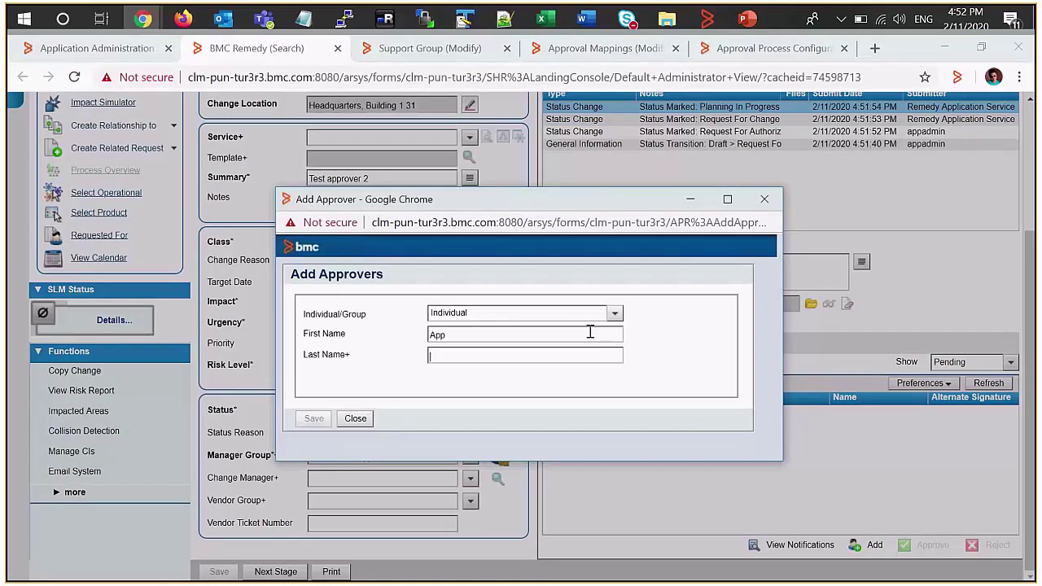
type("Admin")
key("Return")
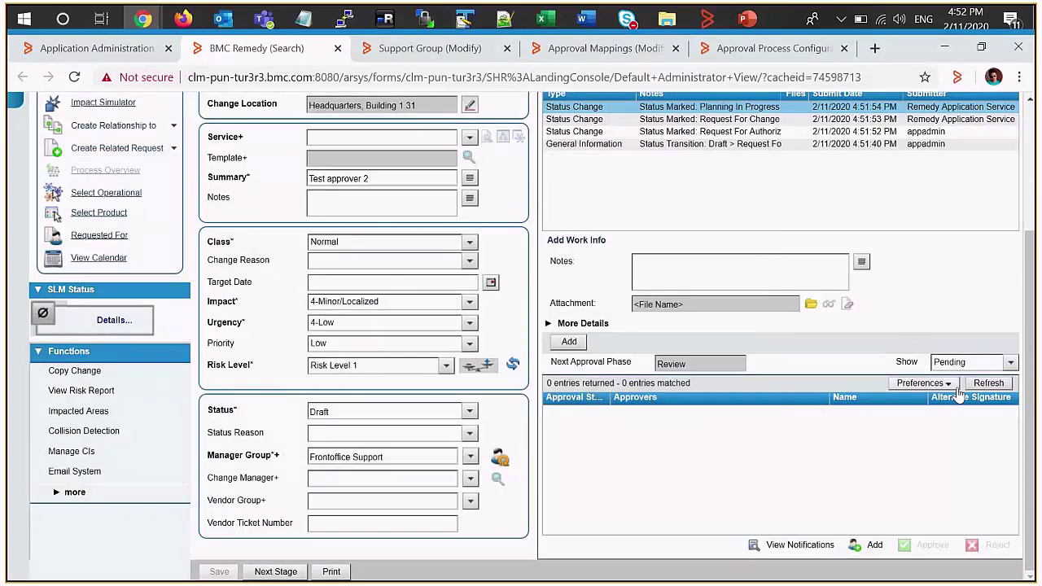
Verify App Admin is listed under All Approvers, then resubmit the change for authorization.
left_click(985, 384)
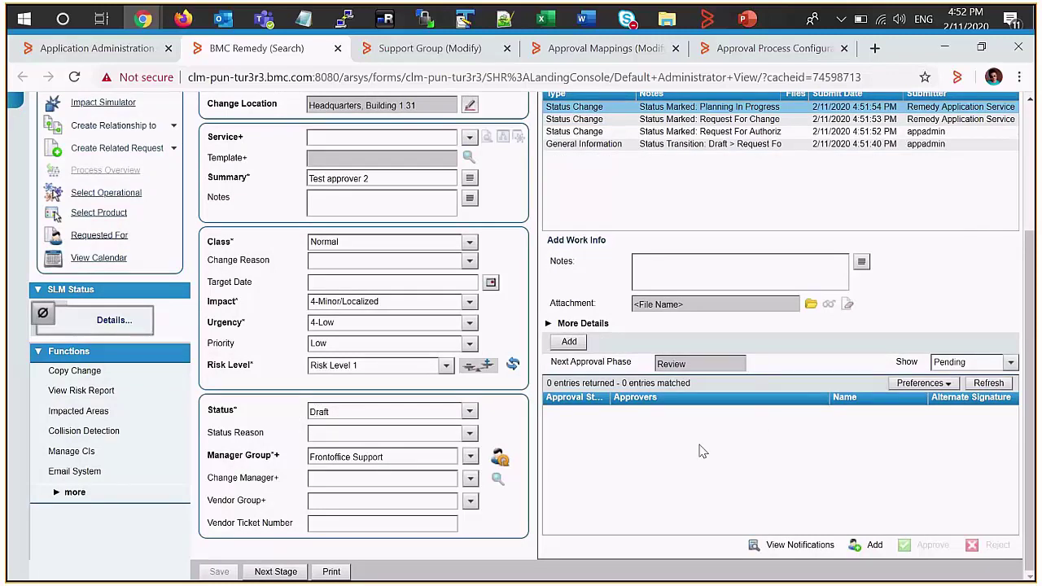
left_click(1010, 363)
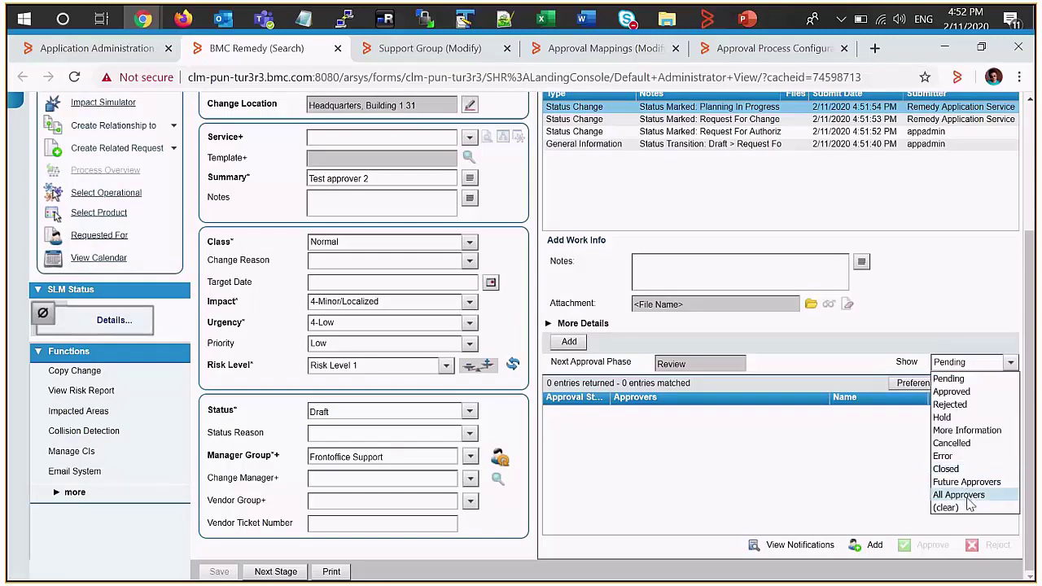
left_click(968, 497)
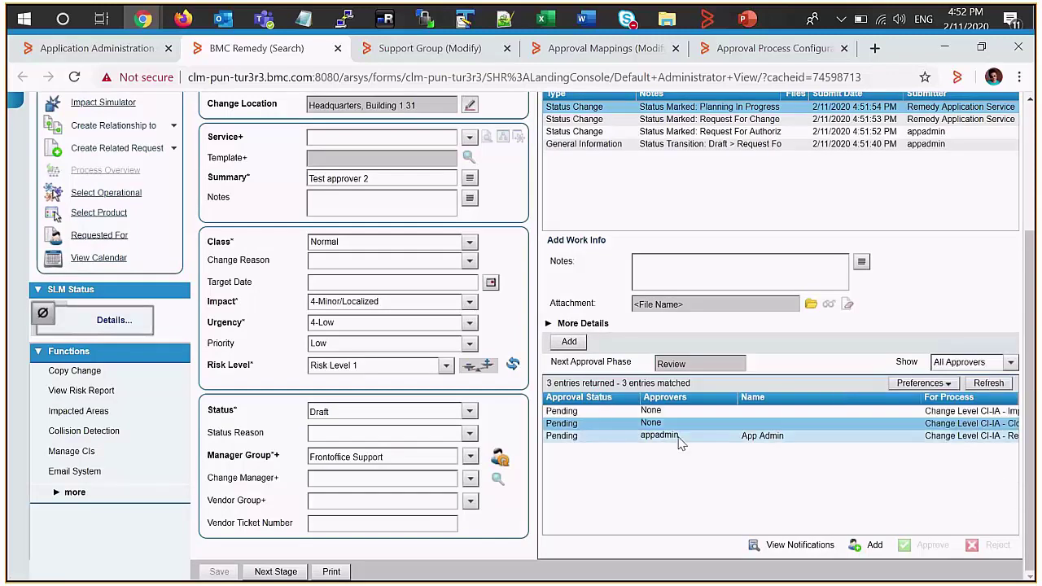
left_click(679, 437)
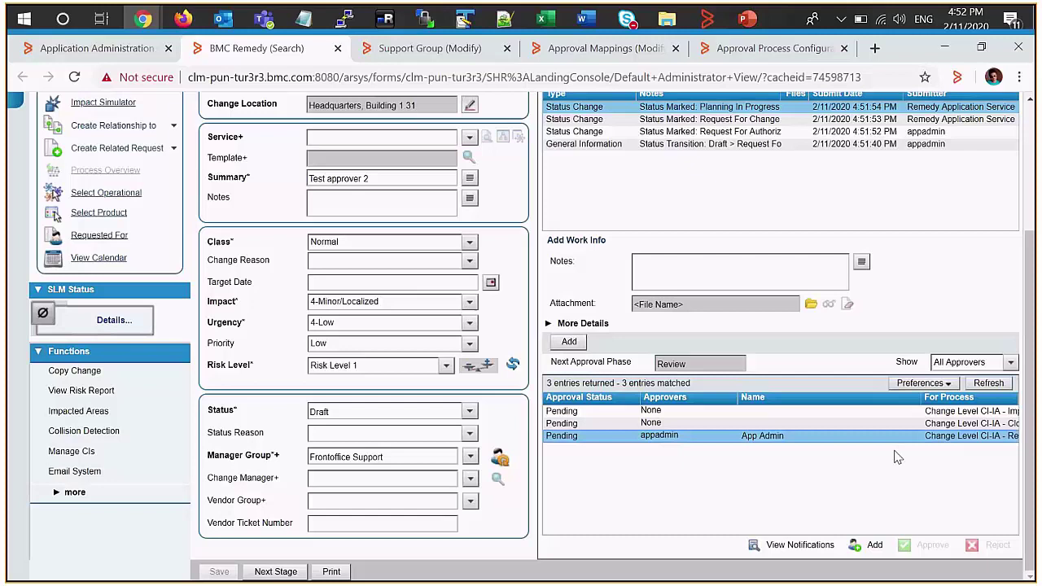
left_click(1011, 363)
left_click(973, 375)
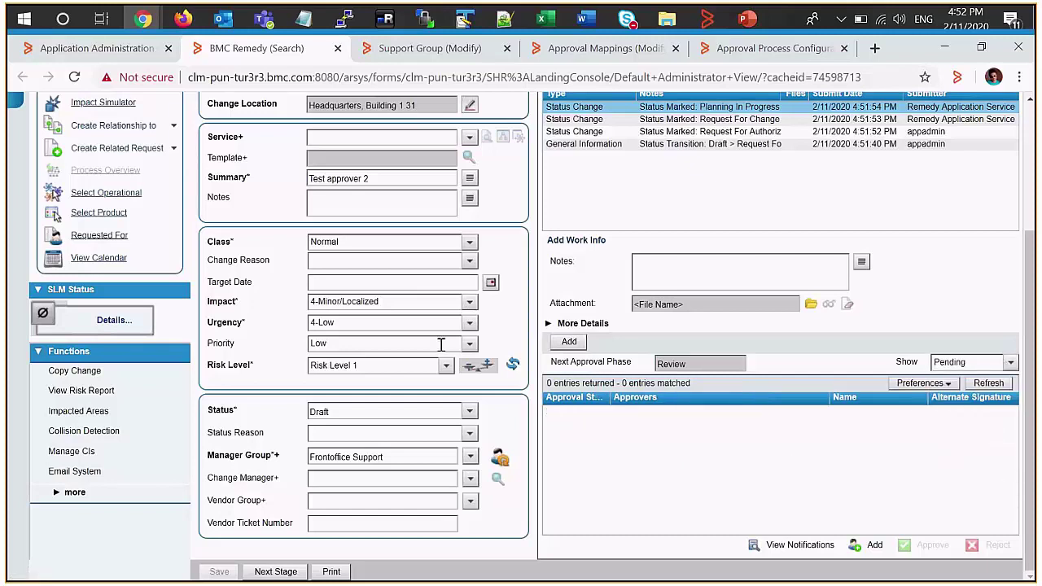
left_click(276, 572)
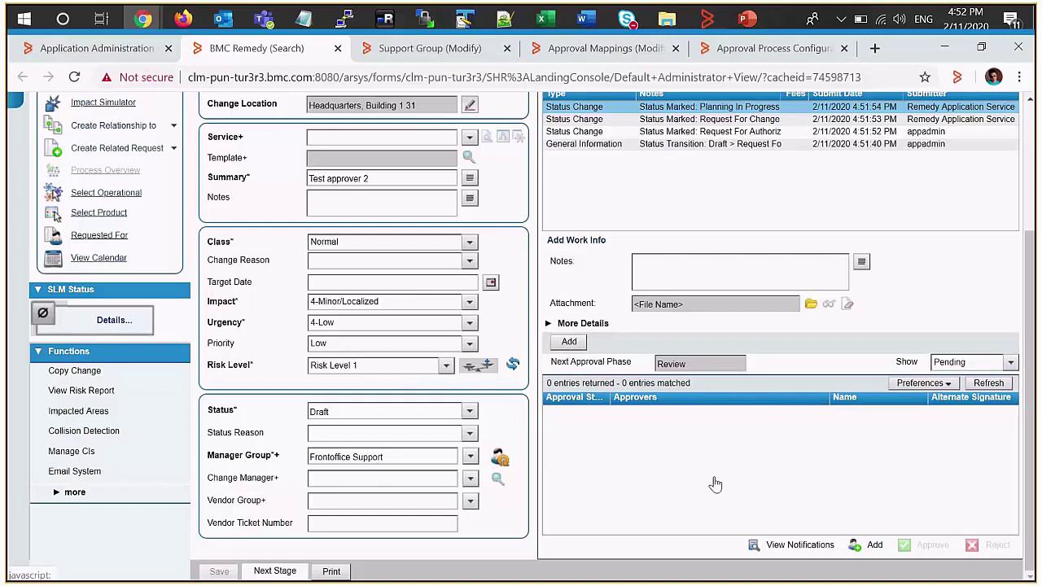